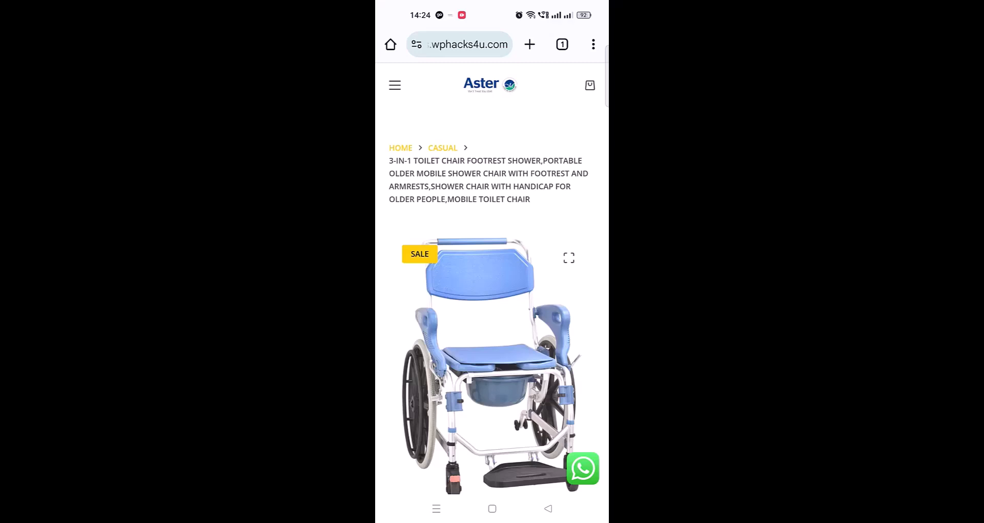
Open a chat with the store from the toilet chair's product page, using the main WhatsApp app.
{"action": "scroll", "coordinate": [492, 261], "scroll_direction": "down", "scroll_amount": 5}
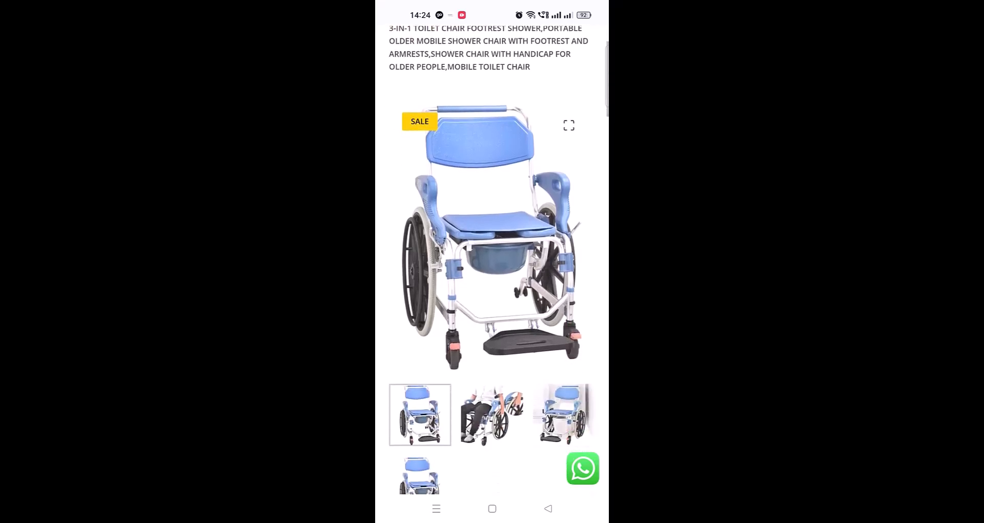
{"action": "scroll", "coordinate": [492, 260], "scroll_direction": "down", "scroll_amount": 5}
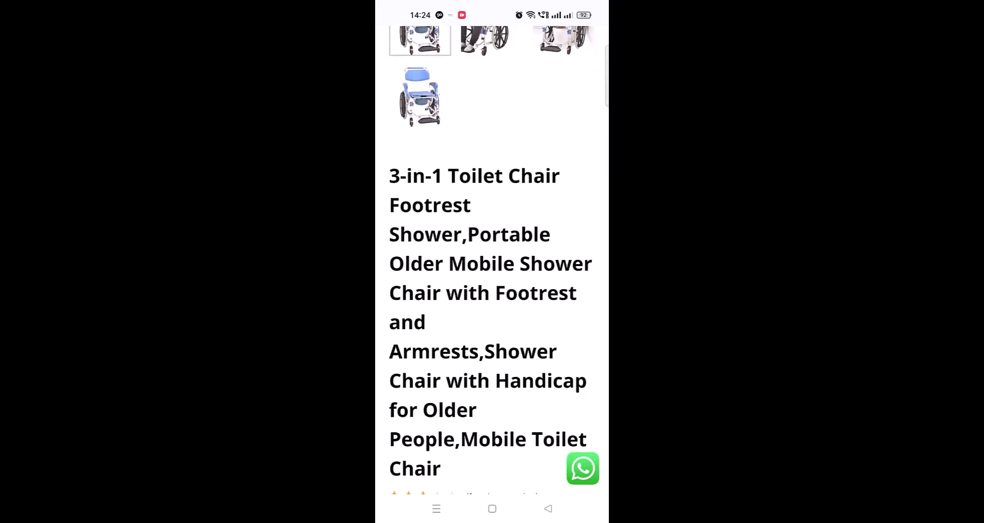
{"action": "scroll", "coordinate": [551, 399], "scroll_direction": "down", "scroll_amount": 3}
{"action": "scroll", "coordinate": [551, 399], "scroll_direction": "down", "scroll_amount": 3}
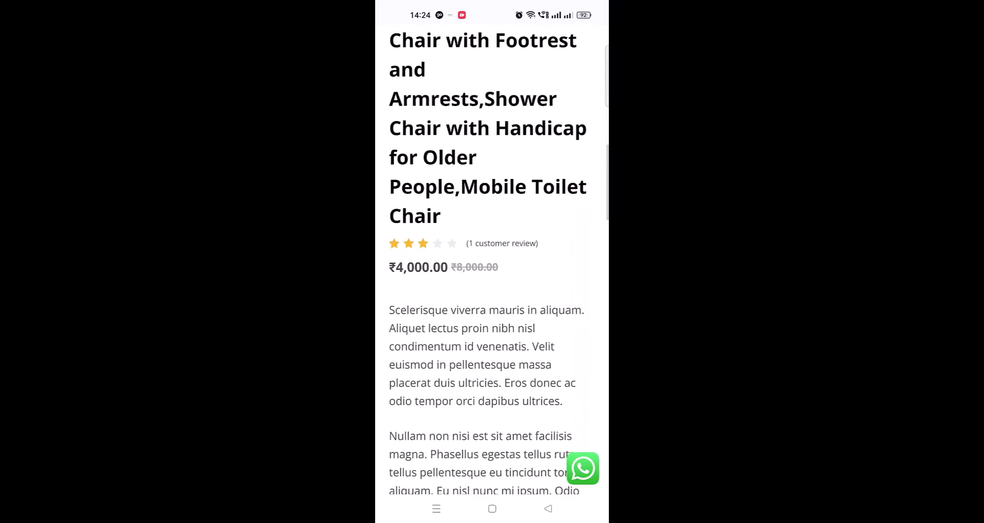
{"action": "scroll", "coordinate": [535, 318], "scroll_direction": "up", "scroll_amount": 10}
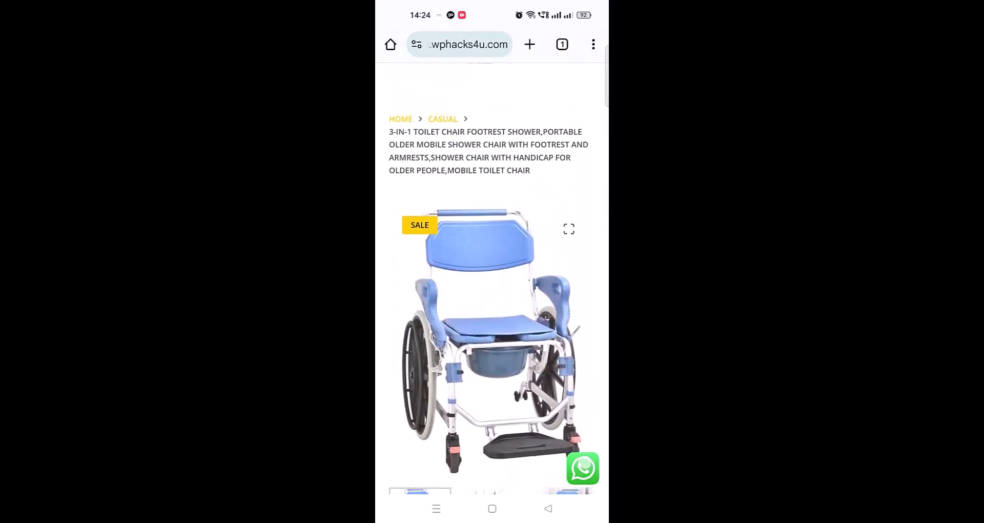
{"action": "left_click", "coordinate": [583, 468]}
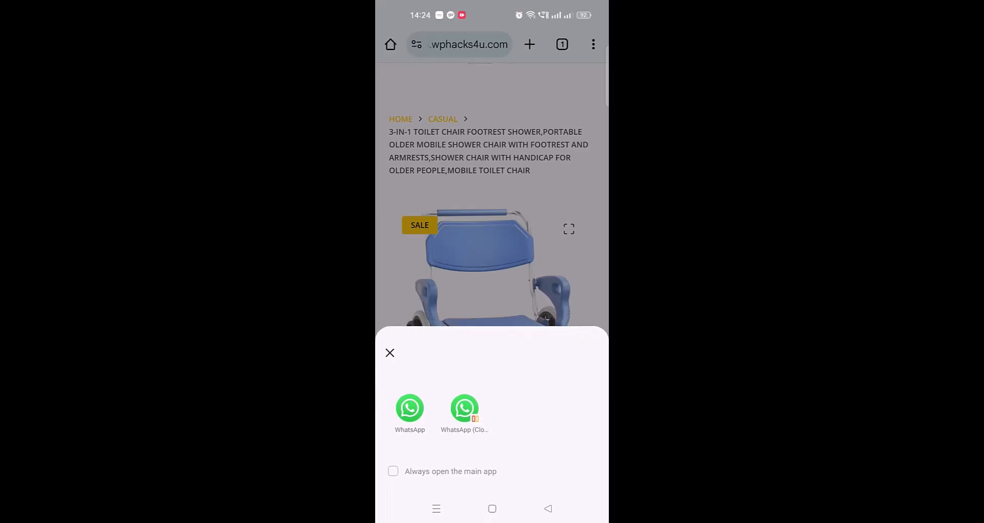
{"action": "left_click", "coordinate": [409, 409]}
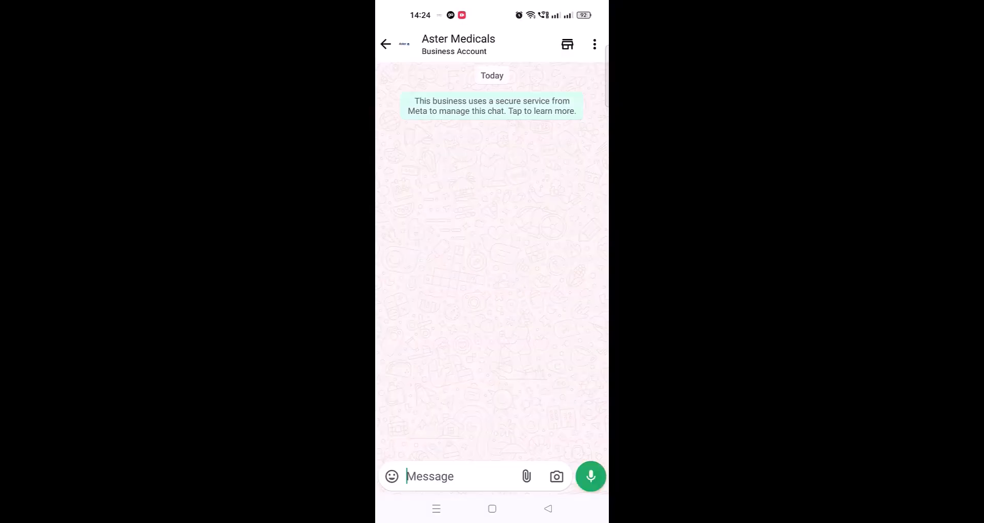
Send the message "Hi" to Aster Medicals.
{"action": "left_click", "coordinate": [454, 477]}
{"action": "type", "text": "Hi"}
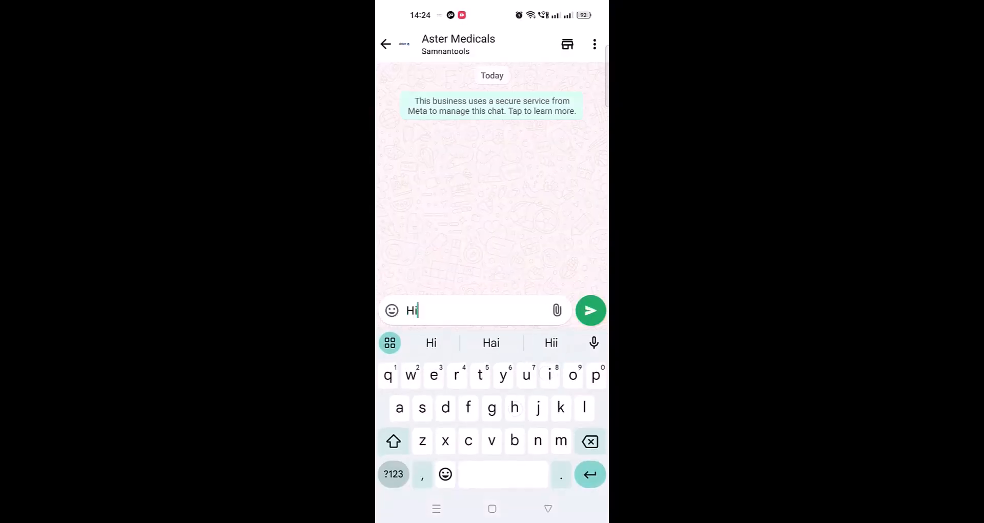
{"action": "left_click", "coordinate": [590, 310]}
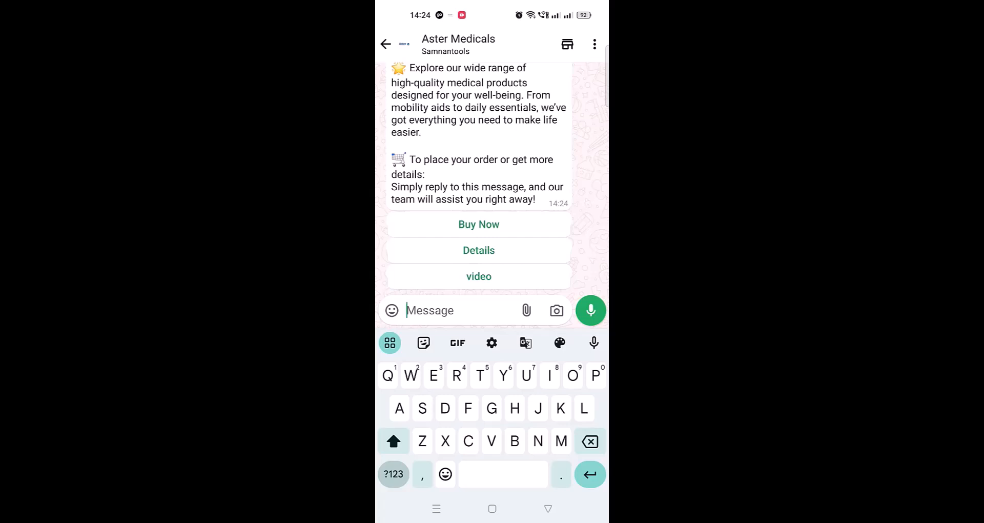
Read the welcome message and answer it with the Details quick reply.
{"action": "scroll", "coordinate": [492, 179], "scroll_direction": "up", "scroll_amount": 5}
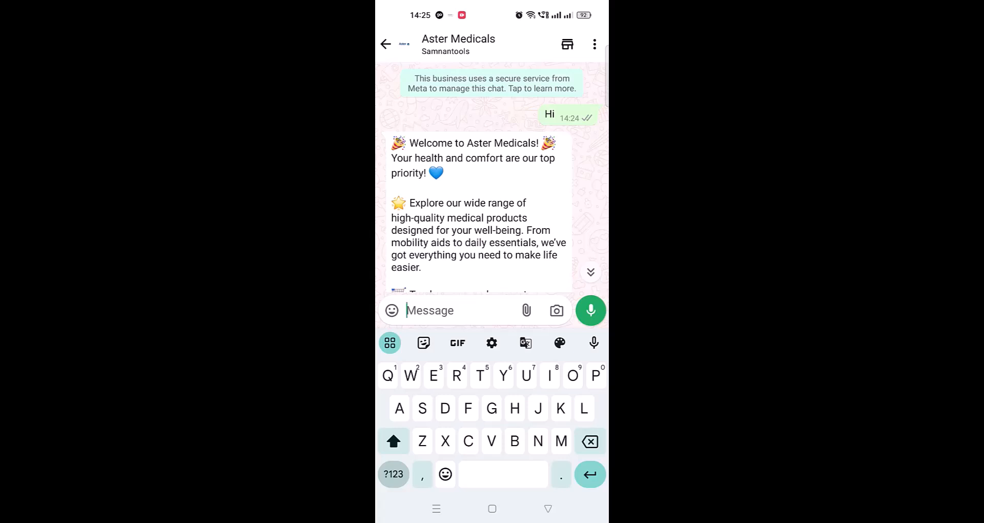
{"action": "scroll", "coordinate": [490, 174], "scroll_direction": "down", "scroll_amount": 5}
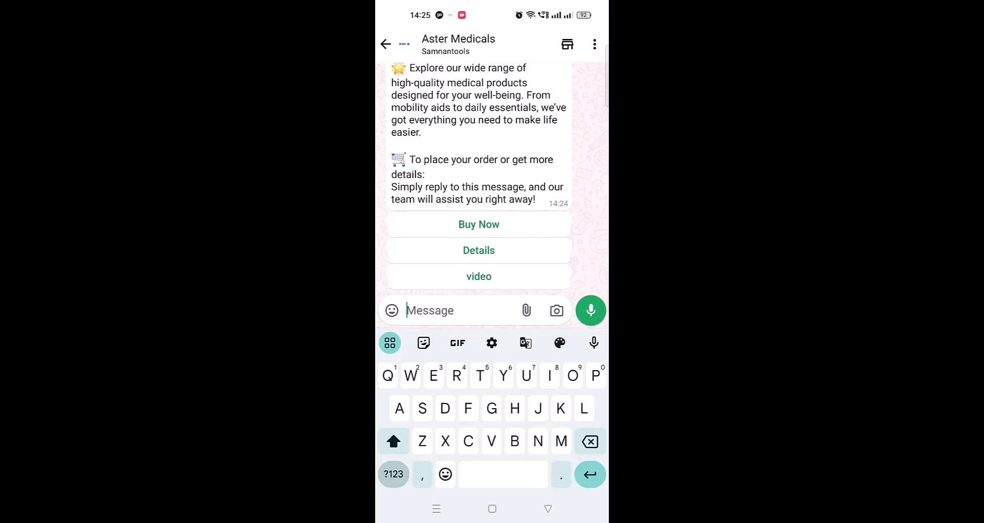
{"action": "left_click", "coordinate": [494, 251]}
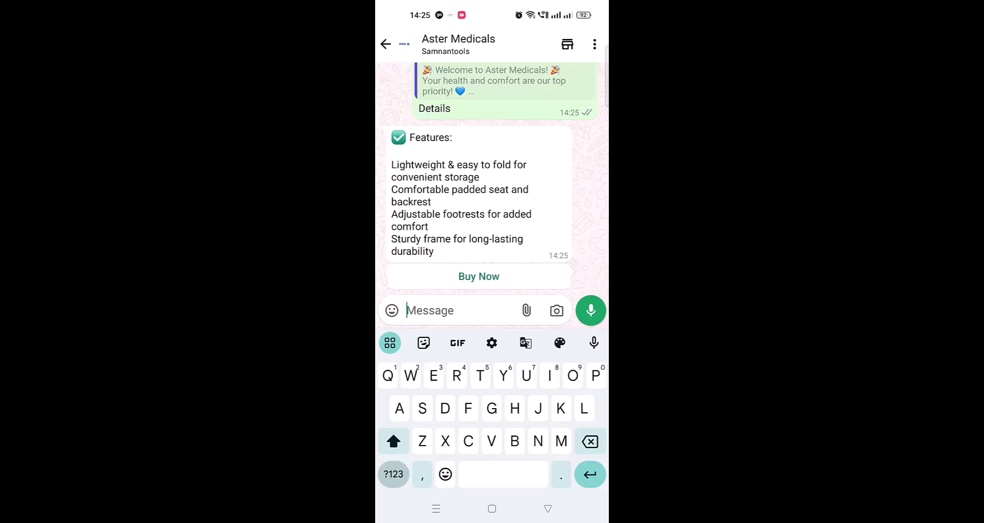
Answer the welcome message with the video quick reply and play the wheelchair video it brings.
{"action": "scroll", "coordinate": [492, 180], "scroll_direction": "up", "scroll_amount": 3}
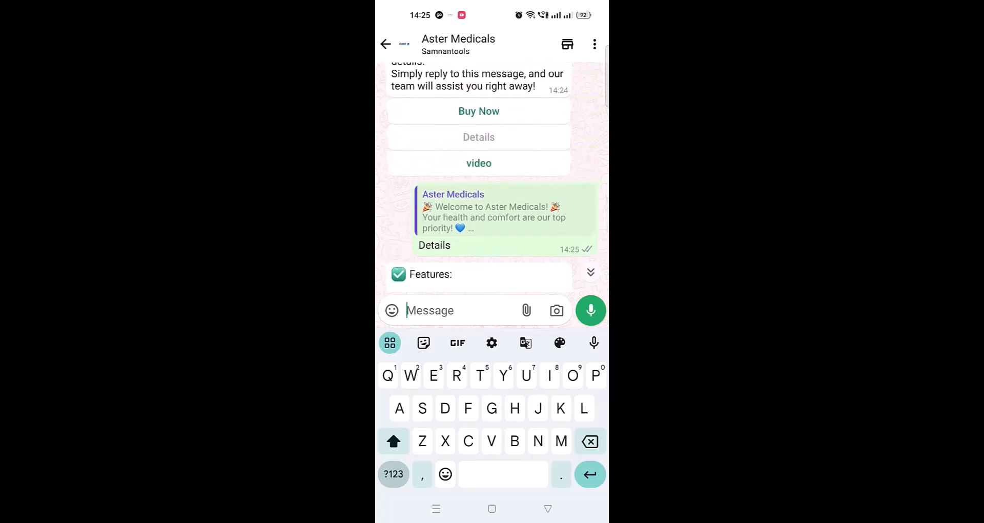
{"action": "left_click", "coordinate": [478, 163]}
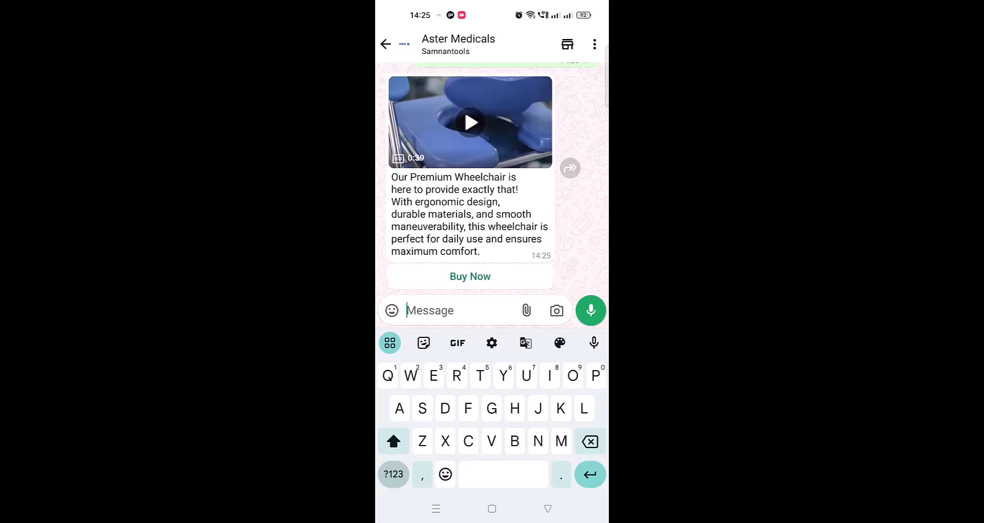
{"action": "left_click", "coordinate": [470, 122]}
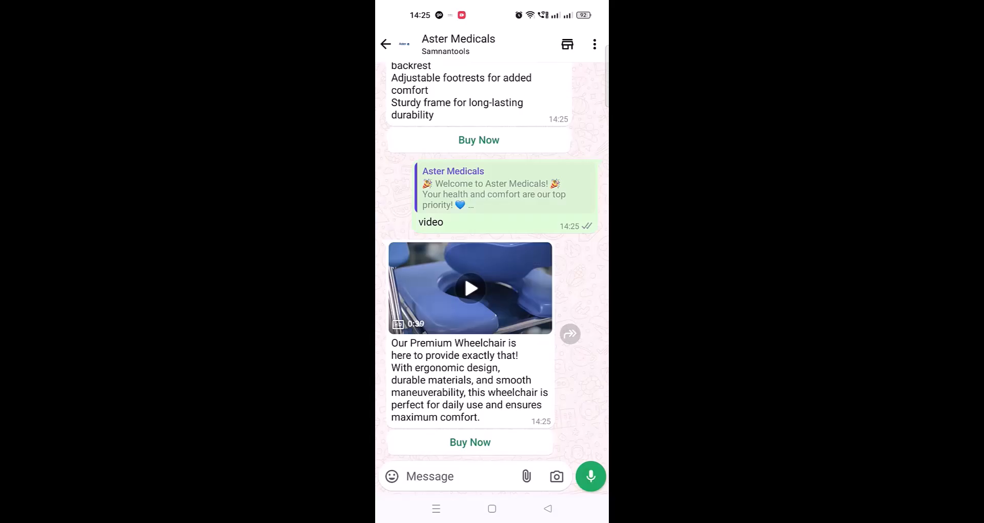
Choose Buy Now for the wheelchair, continue to the store's checkout and place the order with cash on delivery.
{"action": "left_click", "coordinate": [470, 442]}
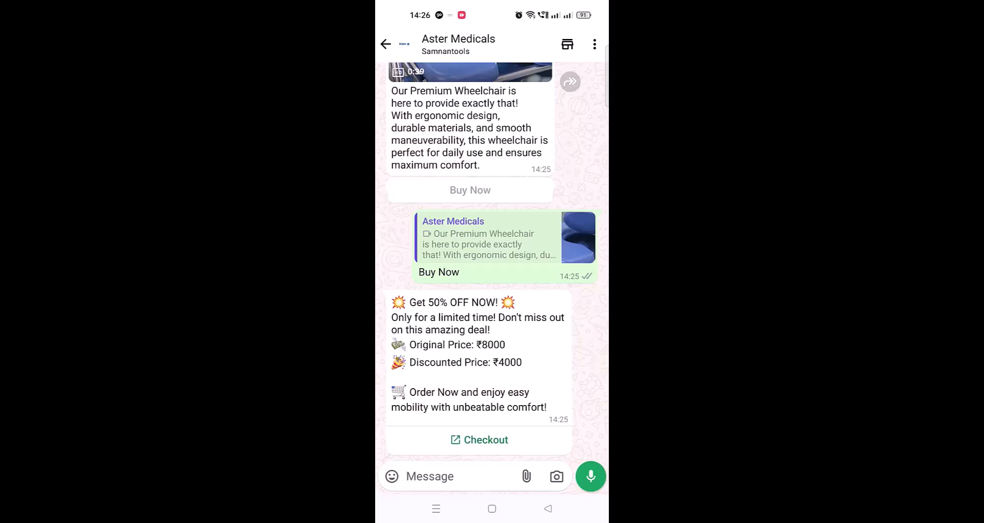
{"action": "left_click", "coordinate": [479, 440]}
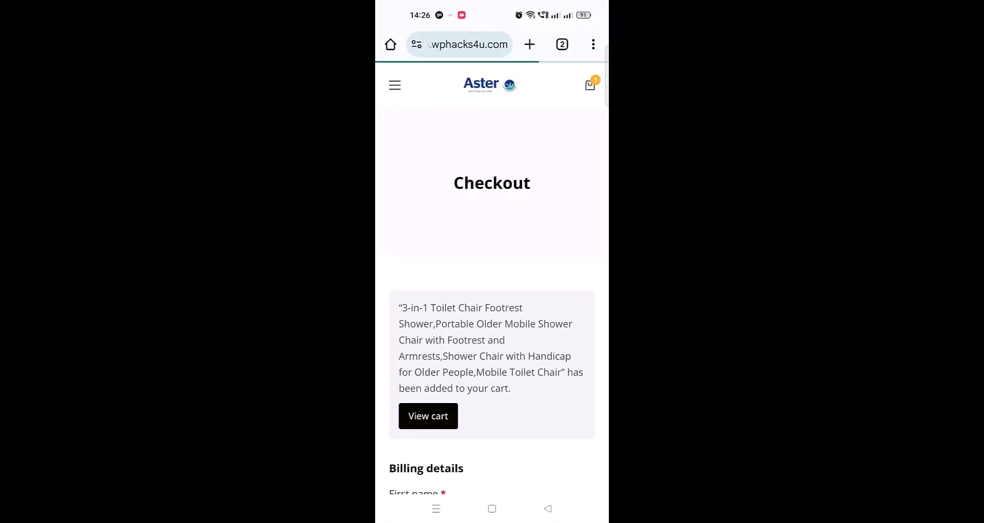
{"action": "scroll", "coordinate": [533, 347], "scroll_direction": "down", "scroll_amount": 6}
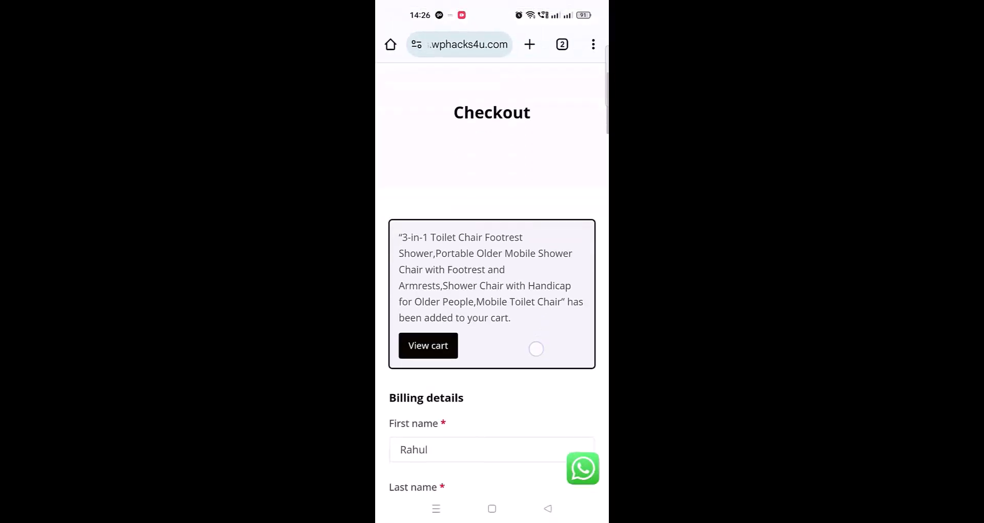
{"action": "scroll", "coordinate": [525, 334], "scroll_direction": "down", "scroll_amount": 11}
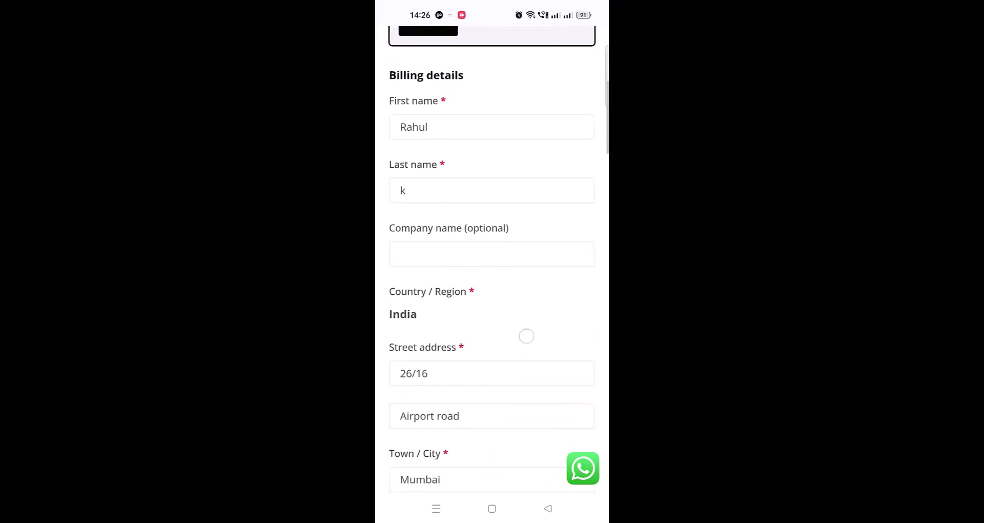
{"action": "scroll", "coordinate": [520, 323], "scroll_direction": "down", "scroll_amount": 11}
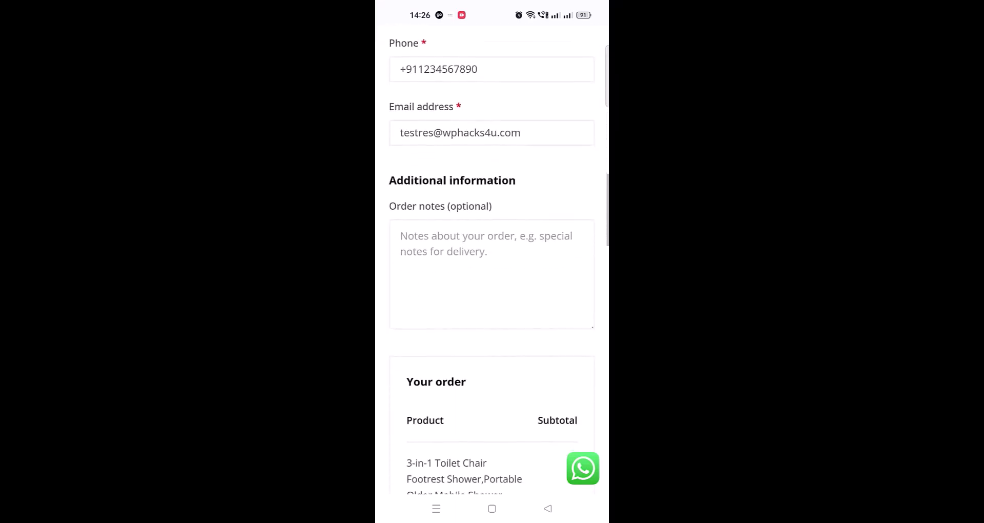
{"action": "scroll", "coordinate": [492, 260], "scroll_direction": "down", "scroll_amount": 3}
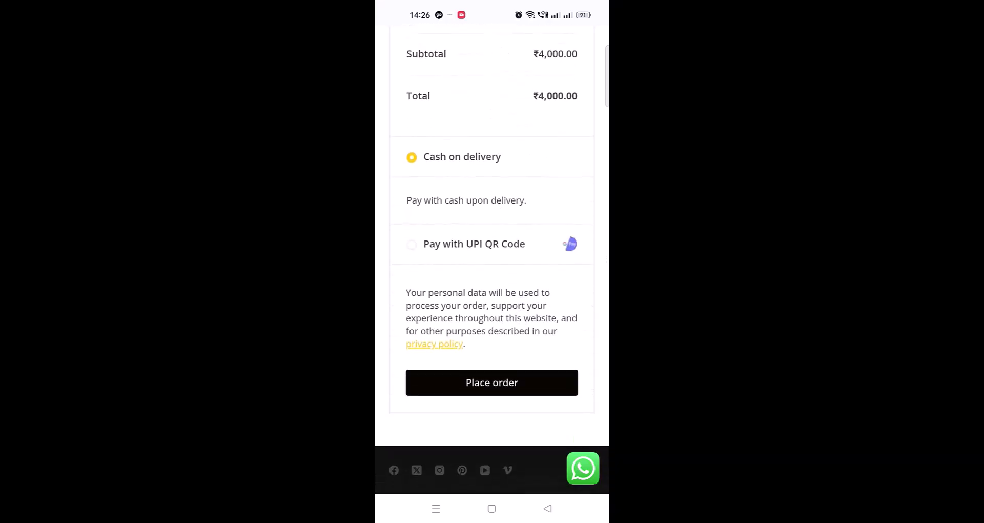
{"action": "left_click", "coordinate": [502, 384]}
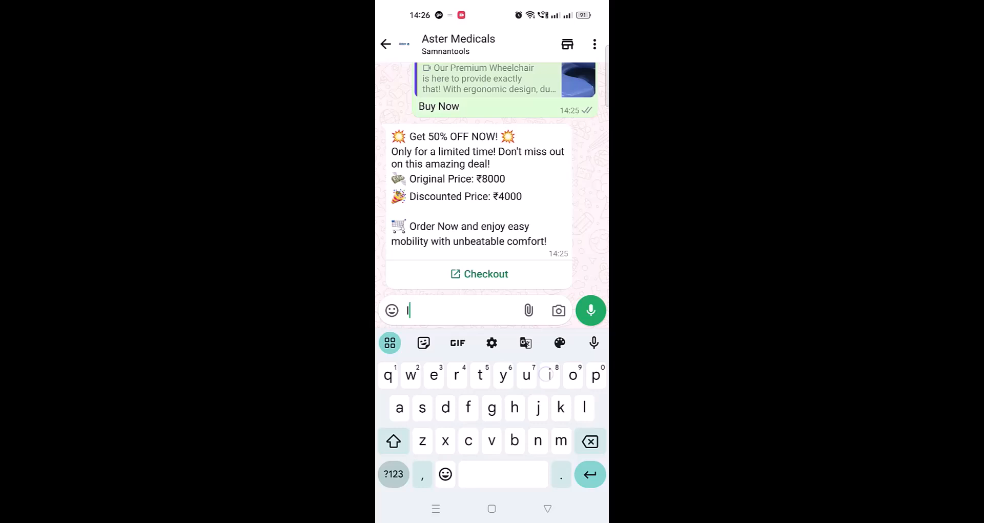
Send the message "Installation video please" in the Aster Medicals WhatsApp chat.
{"action": "type", "text": "In"}
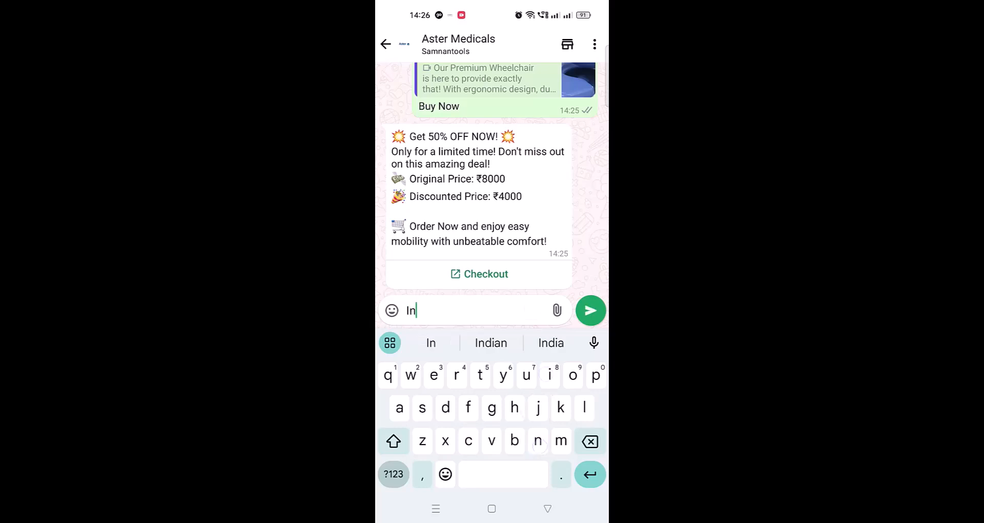
{"action": "type", "text": "st"}
{"action": "left_click", "coordinate": [491, 342]}
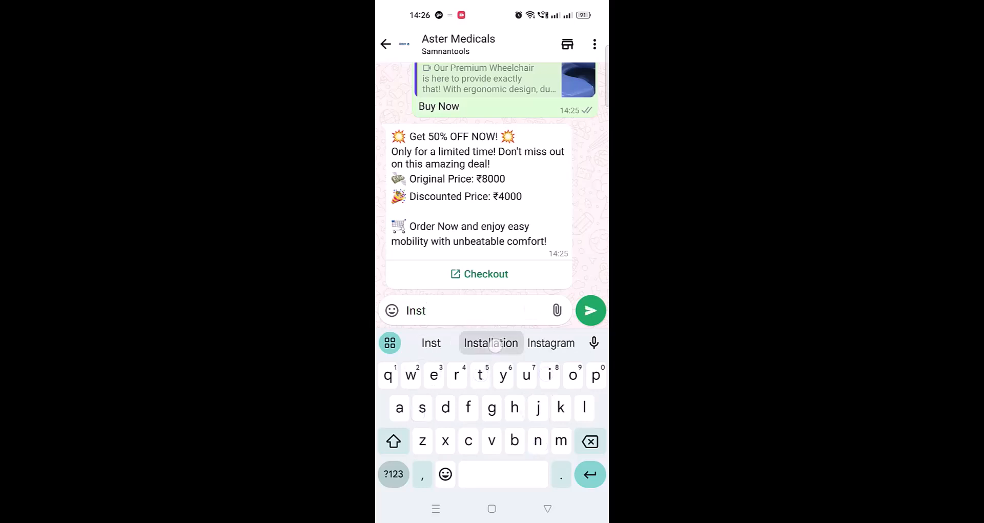
{"action": "type", "text": "v"}
{"action": "left_click", "coordinate": [491, 343]}
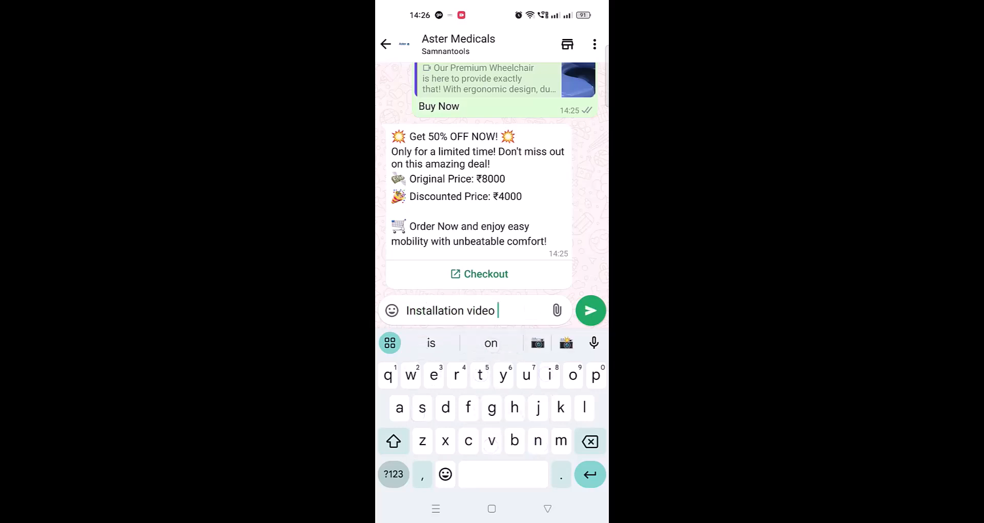
{"action": "type", "text": "pl"}
{"action": "left_click", "coordinate": [551, 342]}
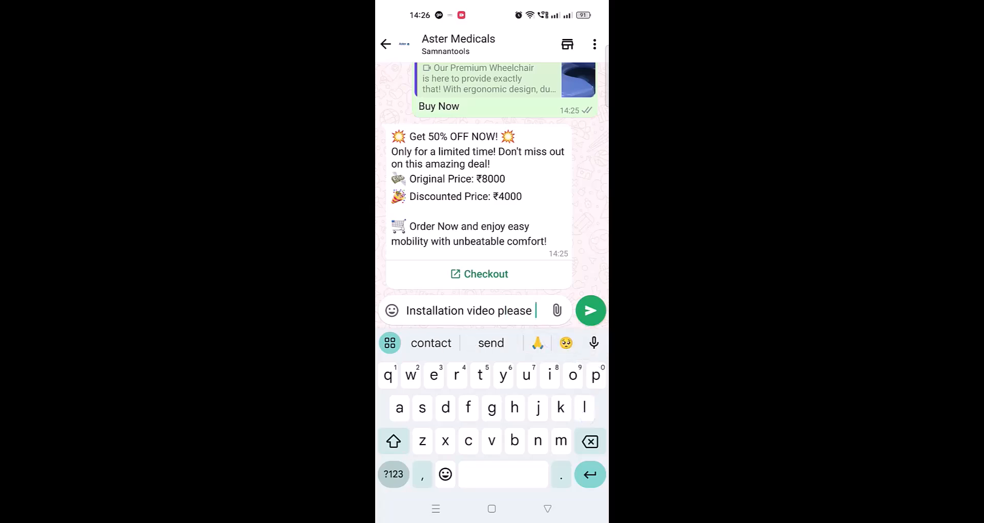
{"action": "left_click", "coordinate": [591, 310]}
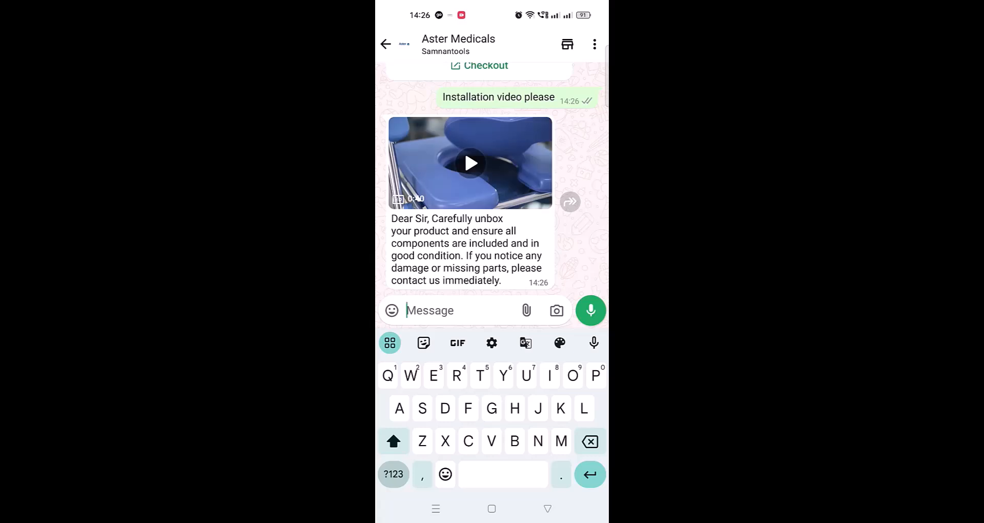
Highlight the title of the YouTube video "How to Use WhatsApp Business Cloud API | Complete WhatsApp Cloud API Setup 2024".
{"action": "left_click", "coordinate": [458, 44]}
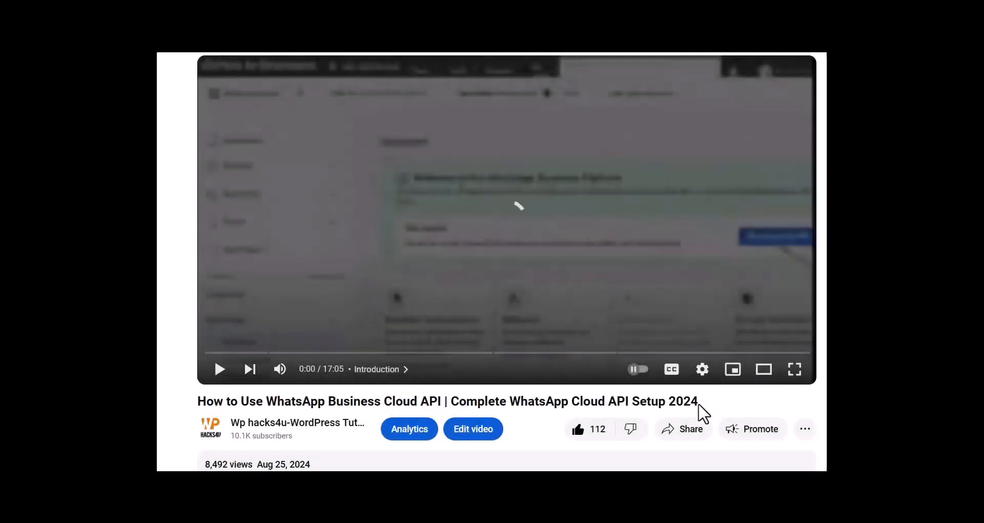
{"action": "left_click_drag", "start_coordinate": [698, 404], "coordinate": [200, 402]}
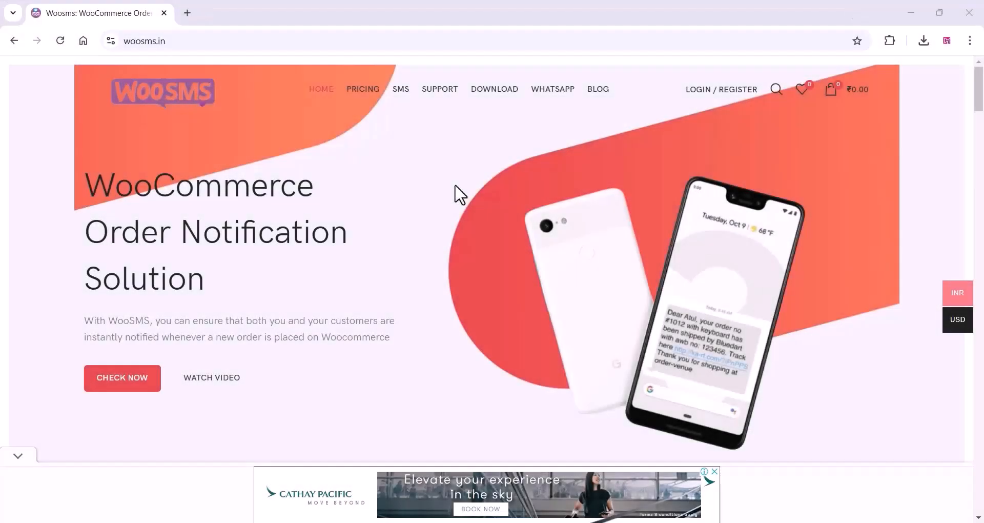
Look through the WooSMS home page and open its WhatsApp service, WooAlert, at the login and account creation page.
{"action": "scroll", "coordinate": [459, 195], "scroll_direction": "down", "scroll_amount": 7}
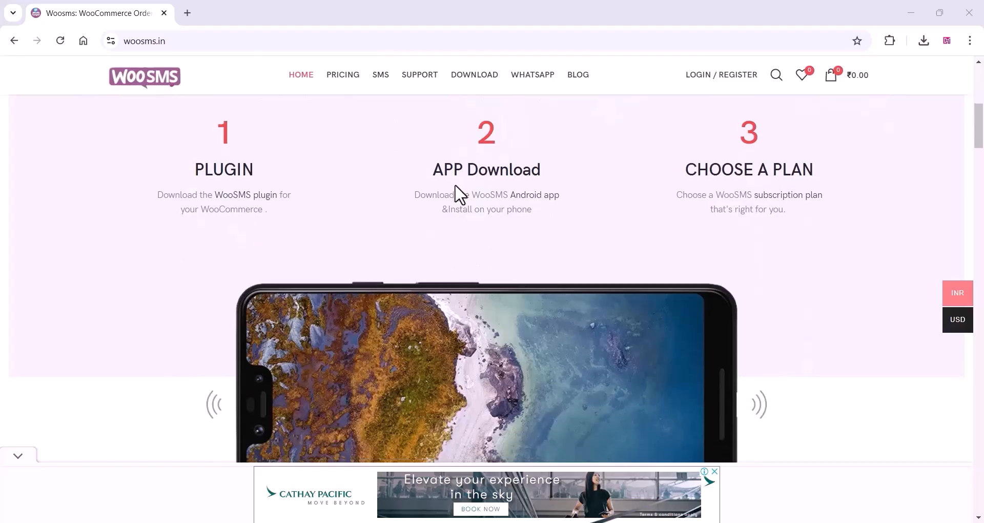
{"action": "scroll", "coordinate": [459, 195], "scroll_direction": "down", "scroll_amount": 8}
{"action": "scroll", "coordinate": [459, 194], "scroll_direction": "down", "scroll_amount": 12}
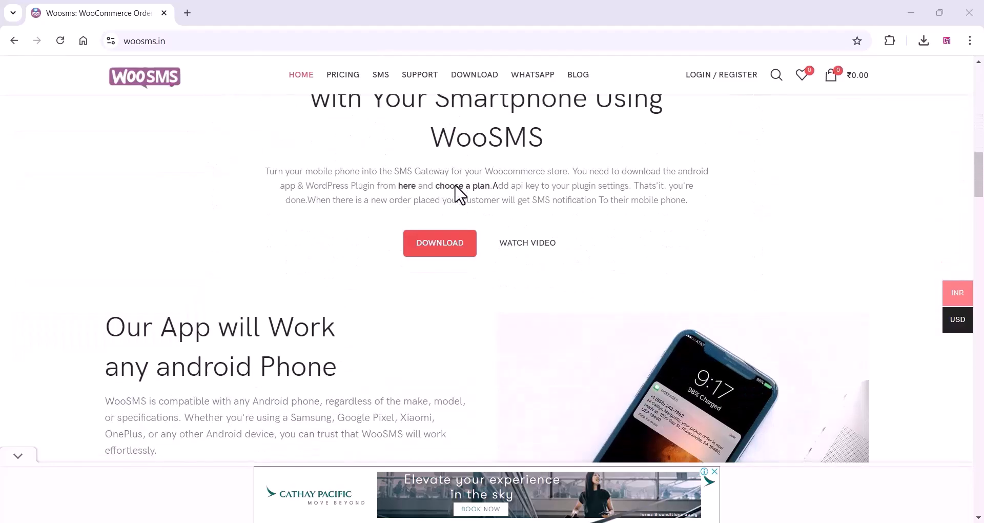
{"action": "scroll", "coordinate": [454, 185], "scroll_direction": "down", "scroll_amount": 15}
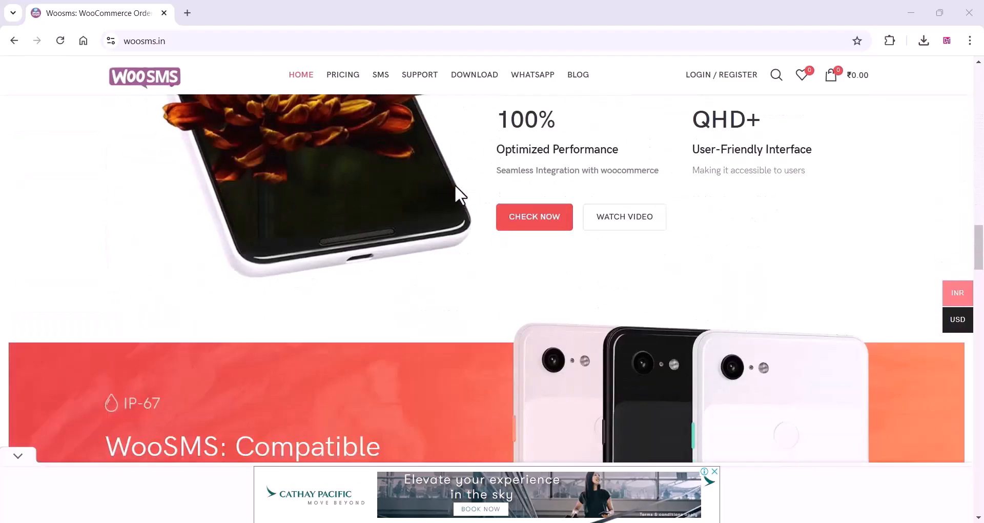
{"action": "scroll", "coordinate": [459, 194], "scroll_direction": "down", "scroll_amount": 15}
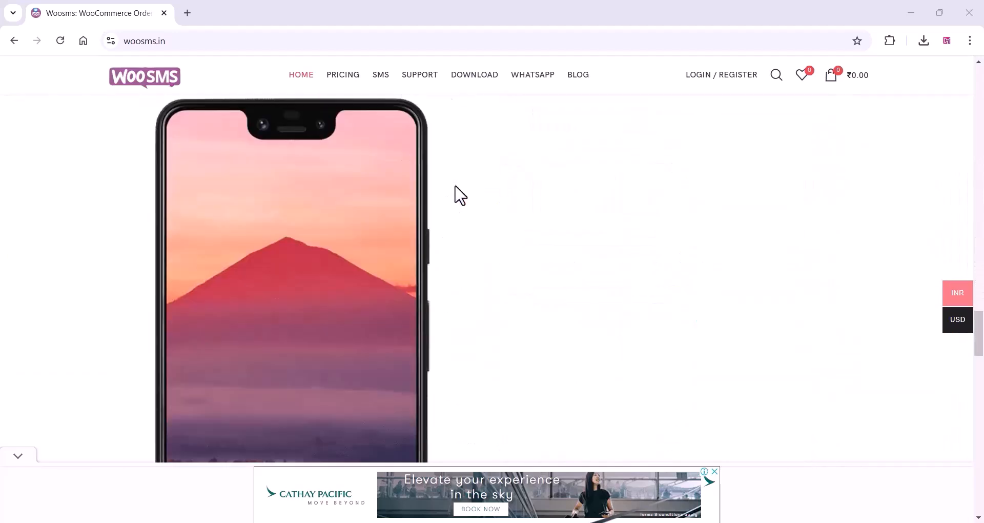
{"action": "scroll", "coordinate": [456, 193], "scroll_direction": "down", "scroll_amount": 10}
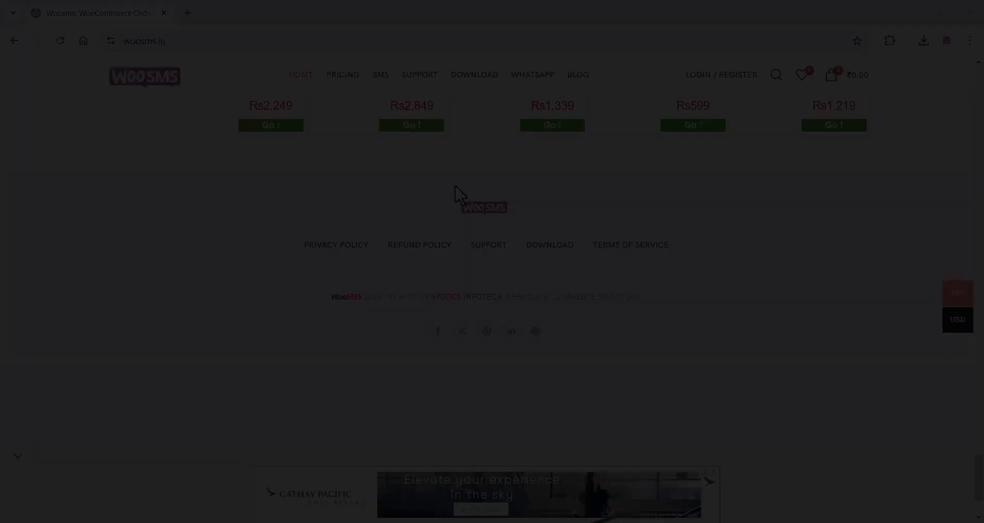
{"action": "left_click", "coordinate": [533, 77]}
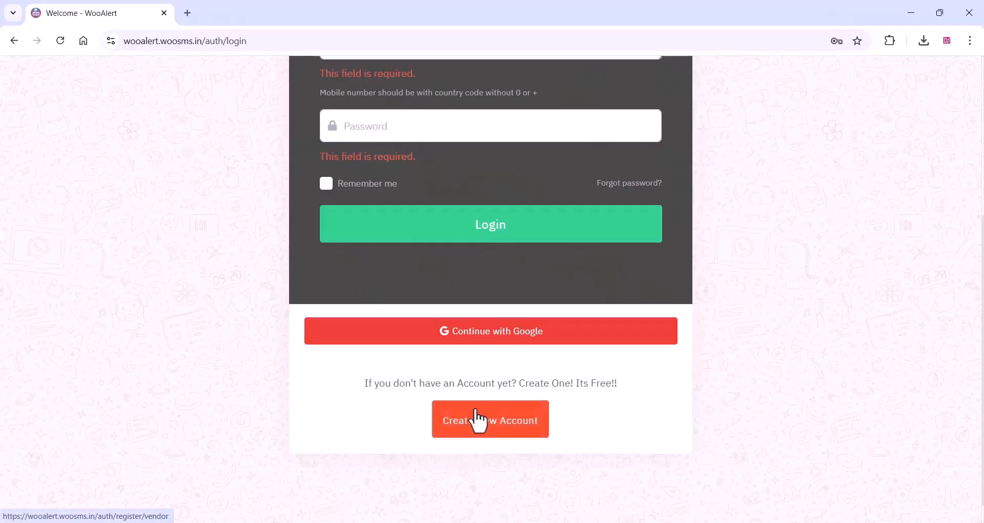
{"action": "scroll", "coordinate": [478, 400], "scroll_direction": "up", "scroll_amount": 5}
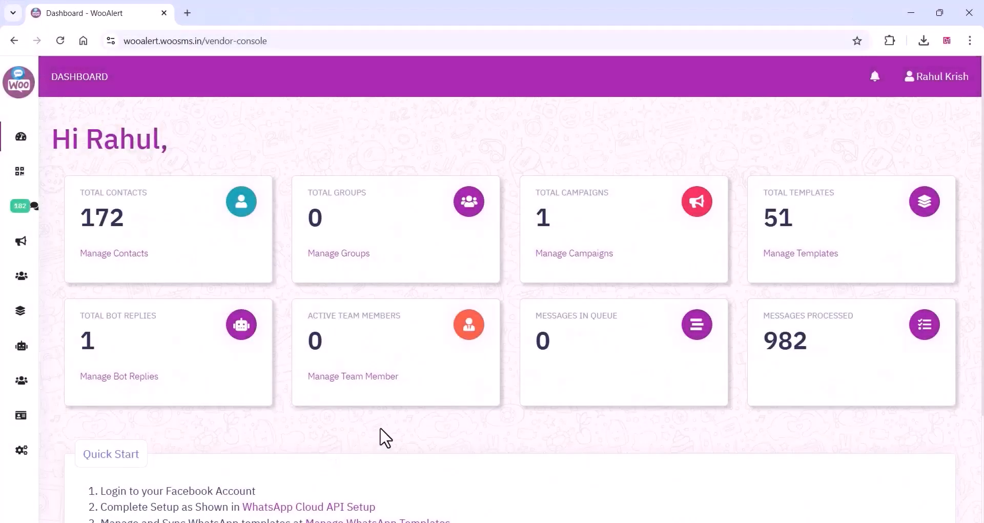
Open the list of bot replies in WooAlert.
{"action": "mouse_move", "coordinate": [20, 324]}
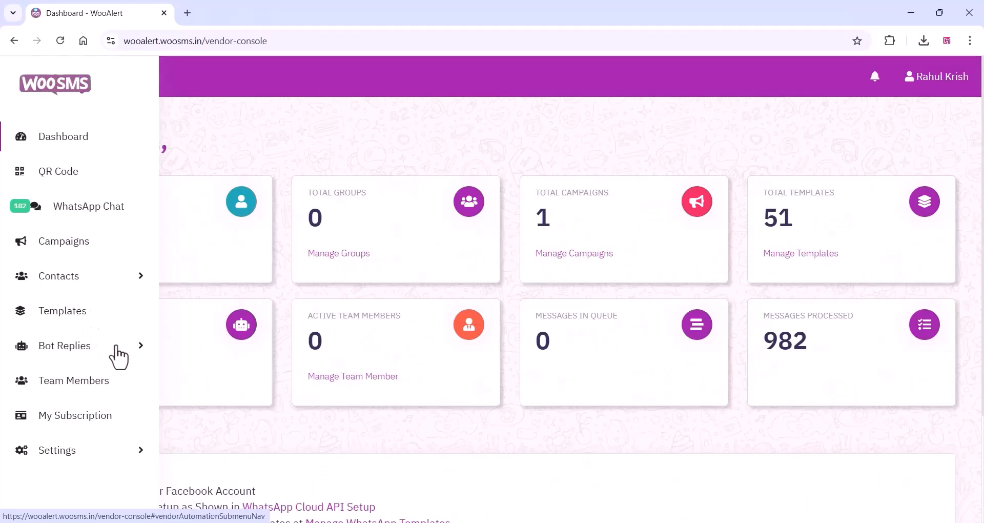
{"action": "left_click", "coordinate": [116, 347]}
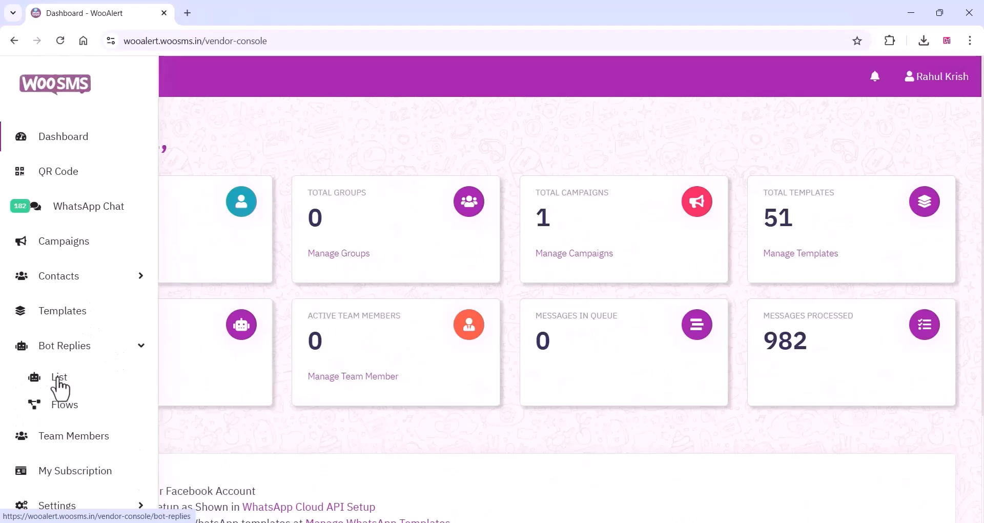
{"action": "left_click", "coordinate": [59, 377]}
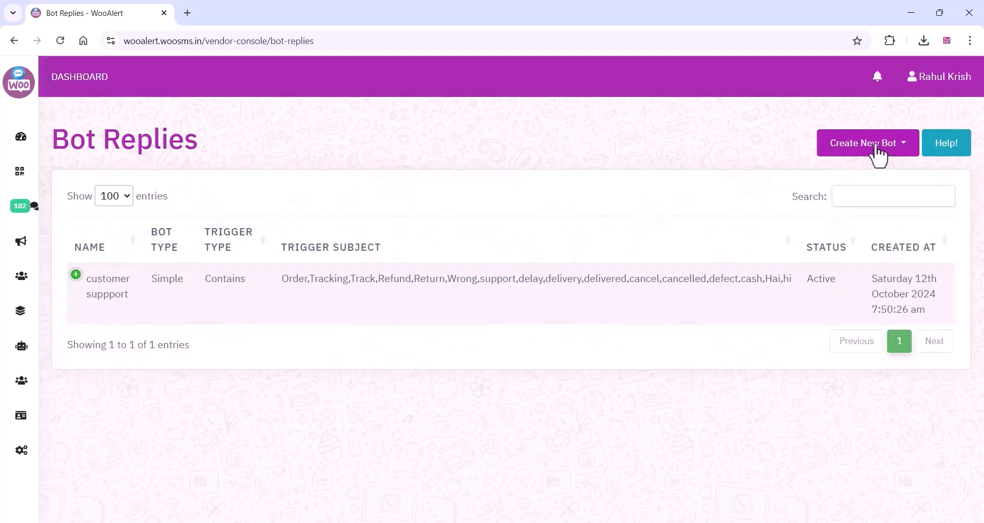
Create a simple bot reply named "Delivery" and paste in the copied reply text about scheduling pickups and requesting delivery of stored items.
{"action": "left_click", "coordinate": [878, 149]}
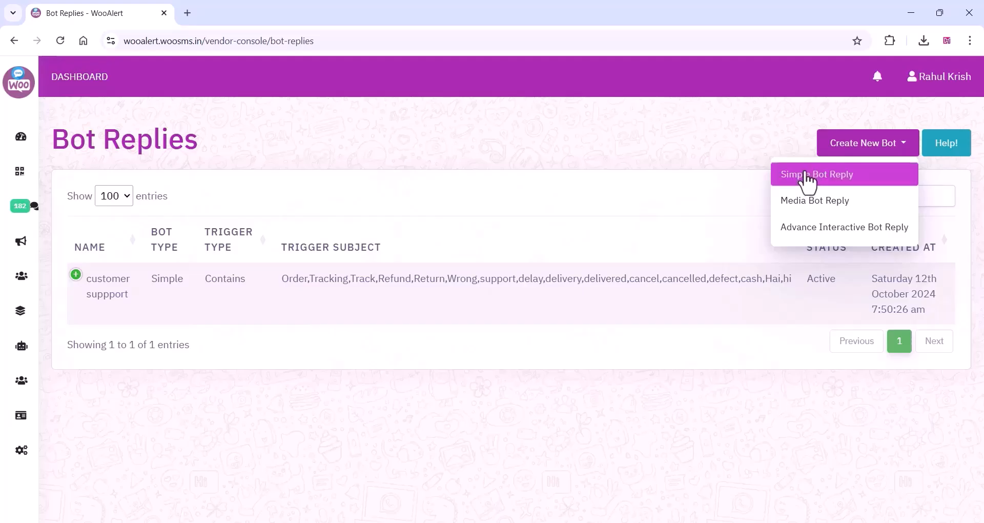
{"action": "left_click", "coordinate": [808, 174]}
{"action": "left_click", "coordinate": [296, 175]}
{"action": "type", "text": "Deli"}
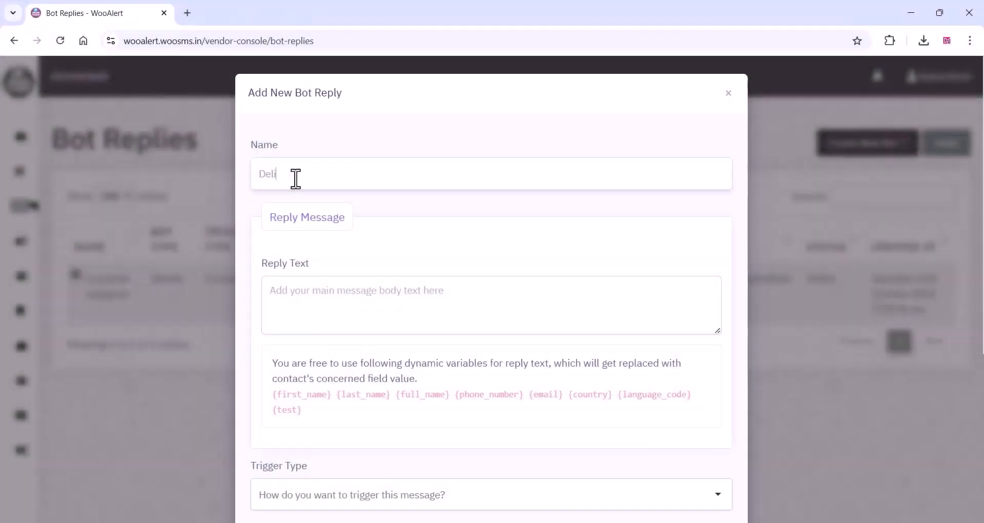
{"action": "type", "text": "ver"}
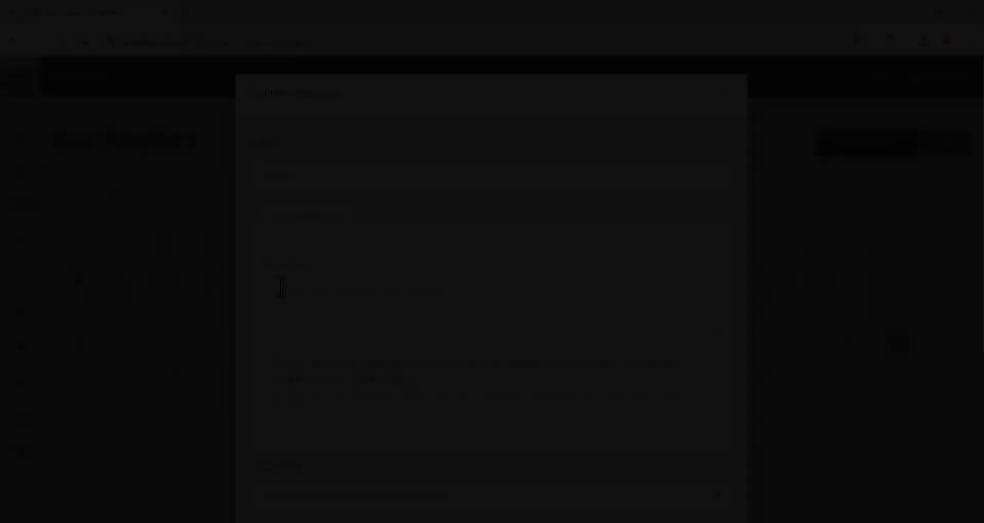
{"action": "right_click", "coordinate": [287, 289]}
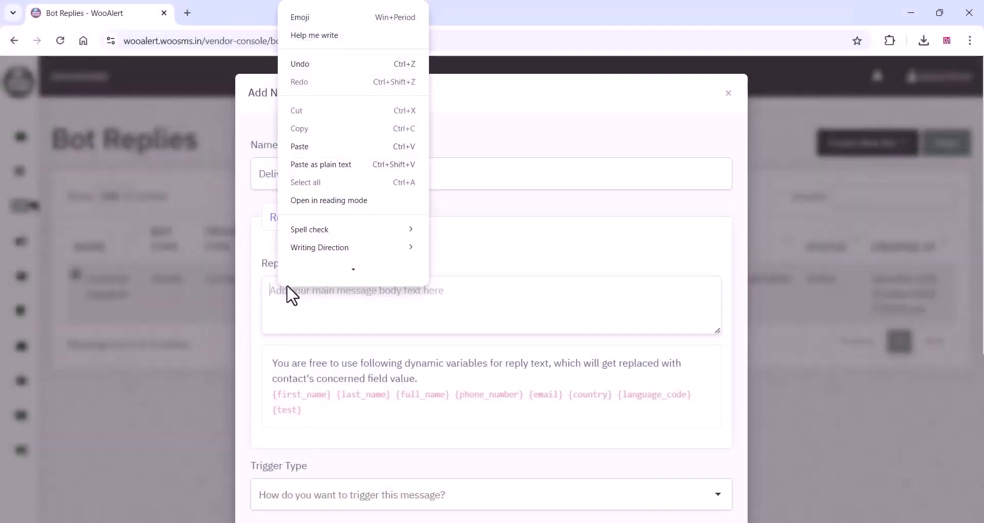
{"action": "left_click", "coordinate": [301, 149]}
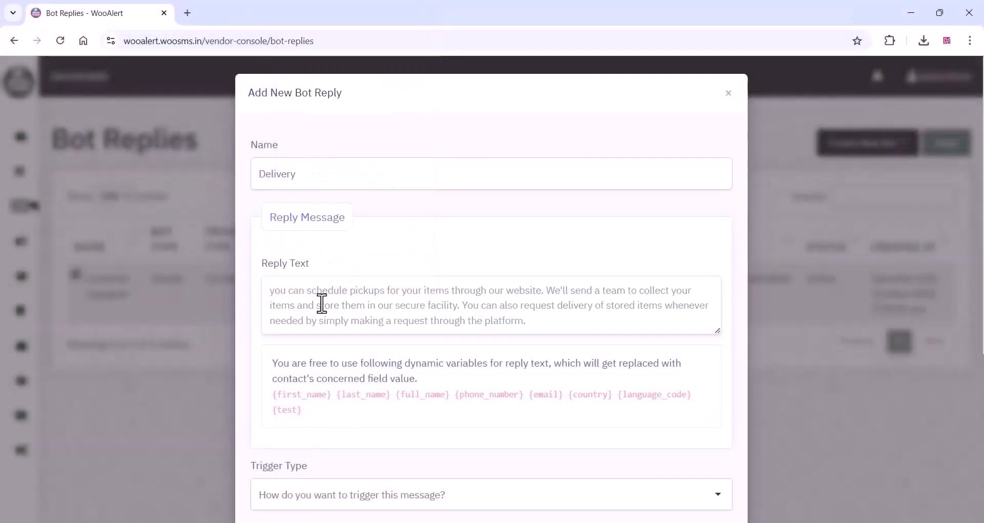
Set the reply trigger subject to "Order,Tracking,Track,Refund,Return,Wrong,support,delay,delivery,delivered,pickup", reusing the earlier keyword entry and adding pickup.
{"action": "scroll", "coordinate": [343, 318], "scroll_direction": "down", "scroll_amount": 3}
{"action": "scroll", "coordinate": [330, 306], "scroll_direction": "down", "scroll_amount": 3}
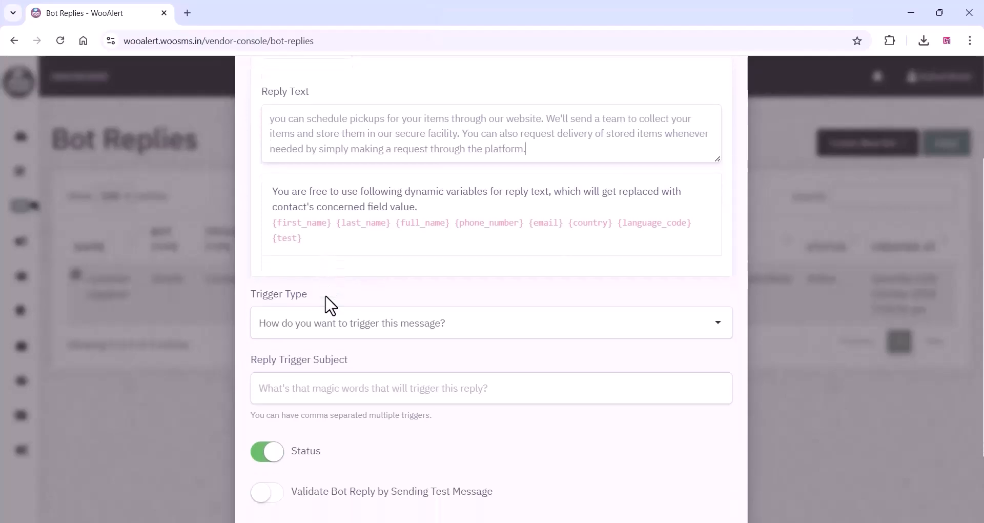
{"action": "left_click", "coordinate": [280, 306]}
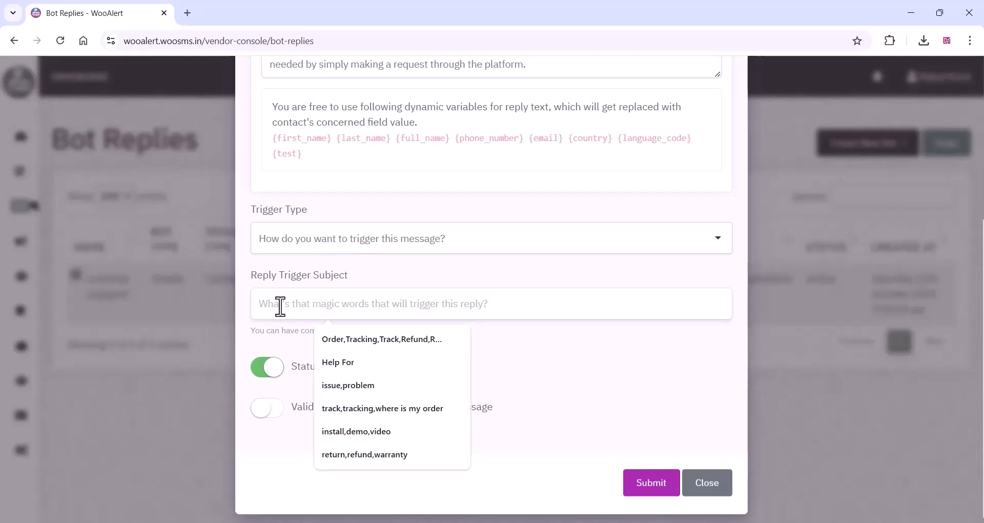
{"action": "left_click", "coordinate": [284, 333]}
{"action": "left_click", "coordinate": [282, 309]}
{"action": "left_click", "coordinate": [363, 341]}
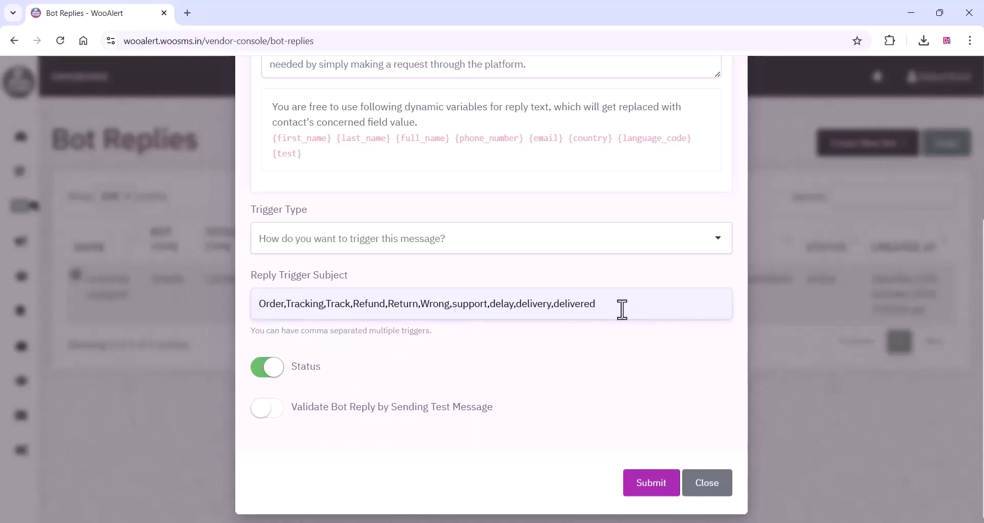
{"action": "type", "text": ",pickup"}
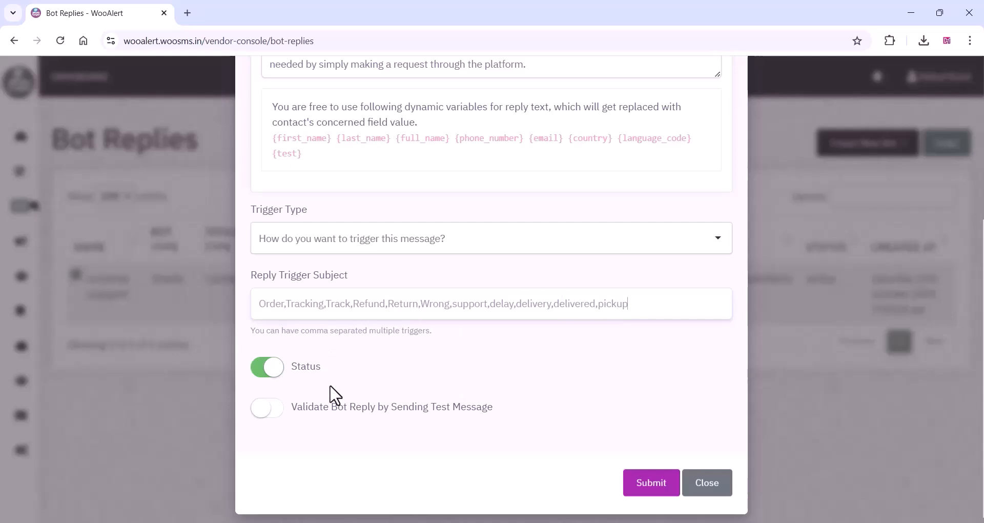
Review the Delivery bot reply, set its trigger type to Contains and submit it.
{"action": "scroll", "coordinate": [521, 353], "scroll_direction": "up", "scroll_amount": 1}
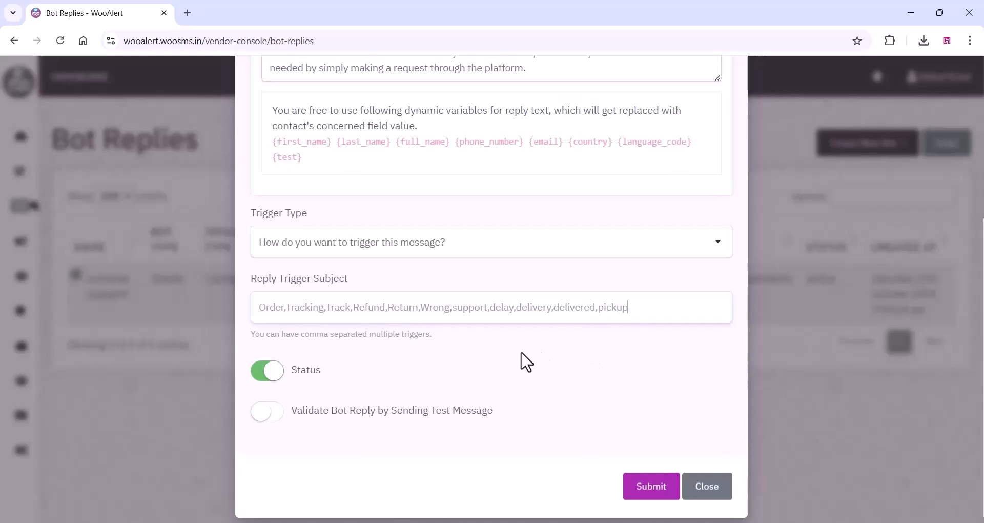
{"action": "scroll", "coordinate": [526, 362], "scroll_direction": "up", "scroll_amount": 5}
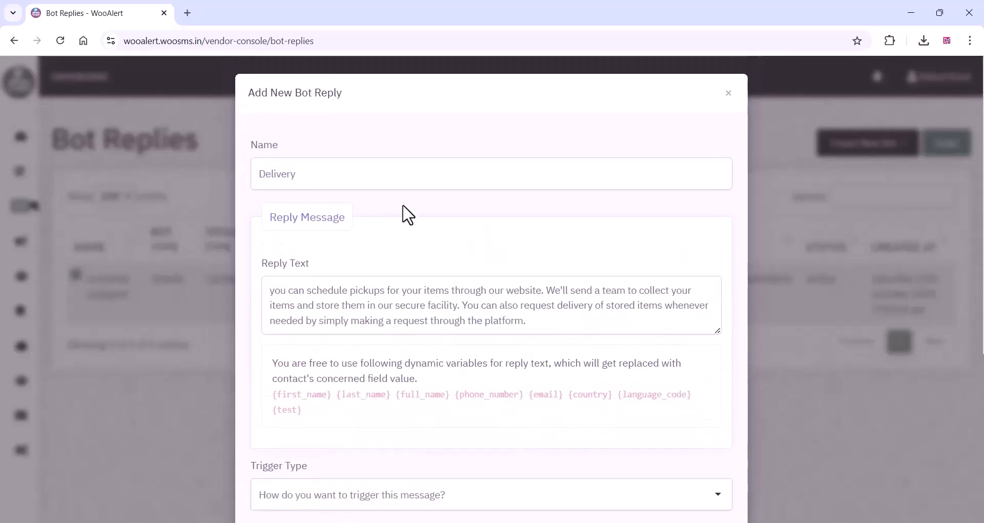
{"action": "scroll", "coordinate": [408, 214], "scroll_direction": "down", "scroll_amount": 5}
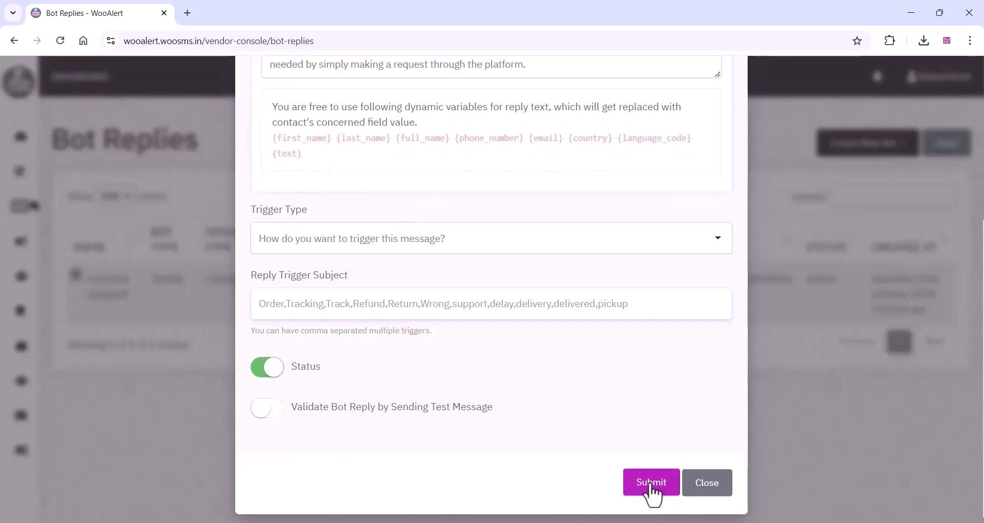
{"action": "left_click", "coordinate": [650, 485]}
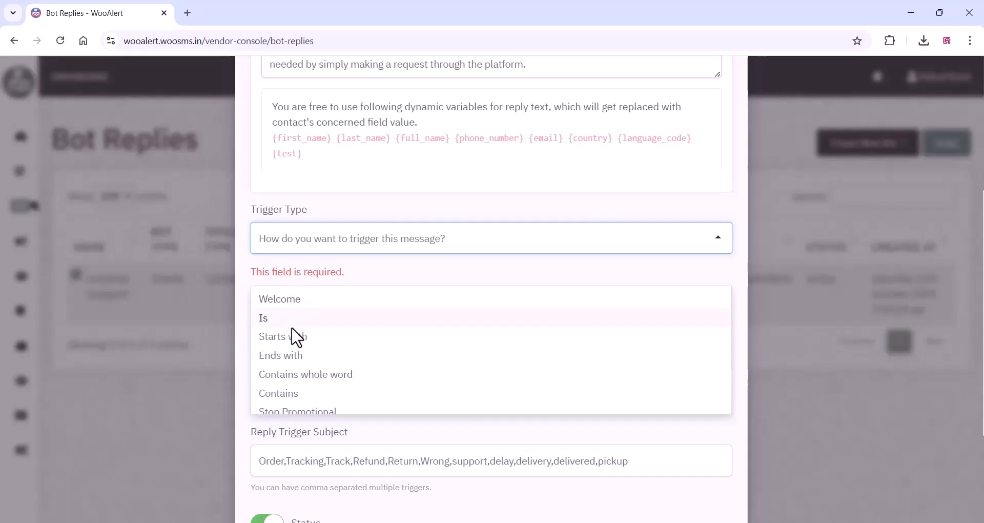
{"action": "left_click", "coordinate": [294, 394]}
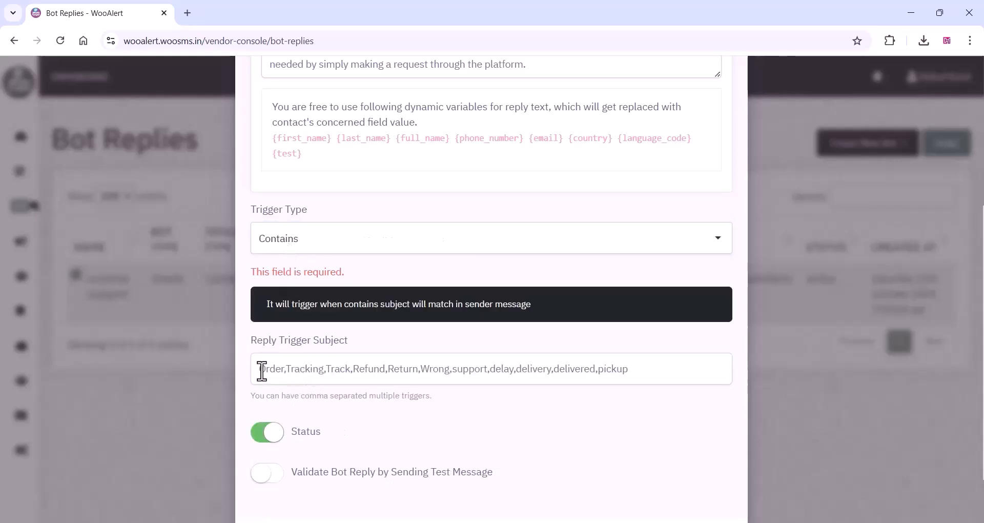
{"action": "scroll", "coordinate": [262, 370], "scroll_direction": "down", "scroll_amount": 2}
{"action": "left_click", "coordinate": [651, 482]}
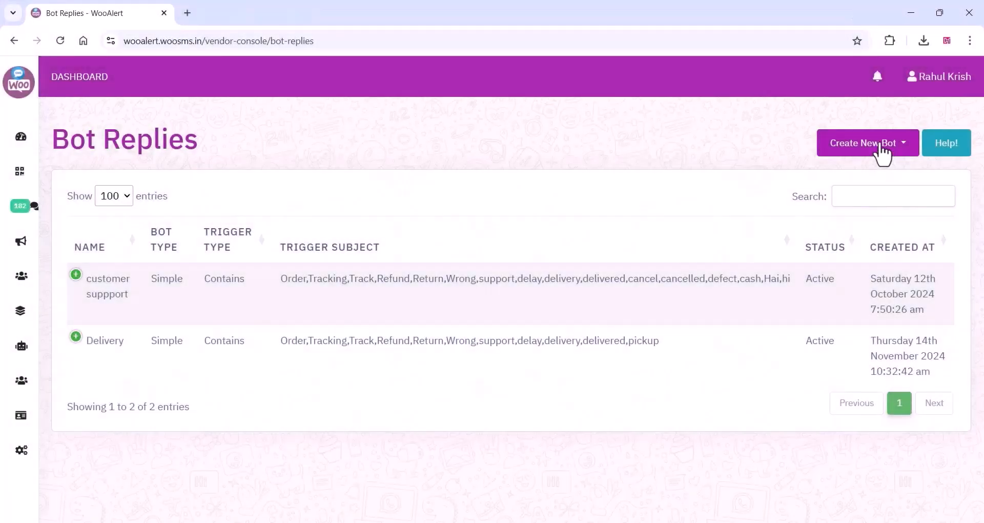
Start a new media bot reply and name it "Installation video".
{"action": "left_click", "coordinate": [882, 147]}
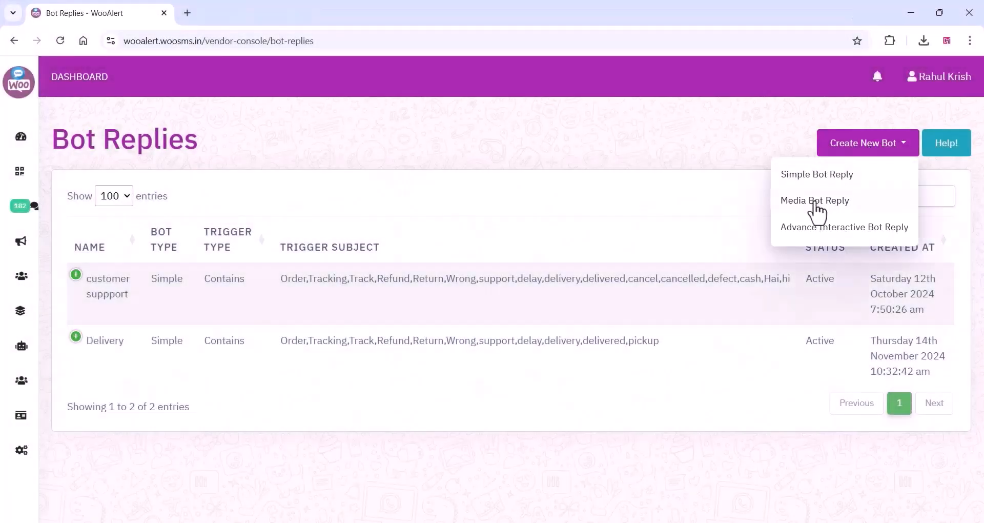
{"action": "left_click", "coordinate": [818, 201]}
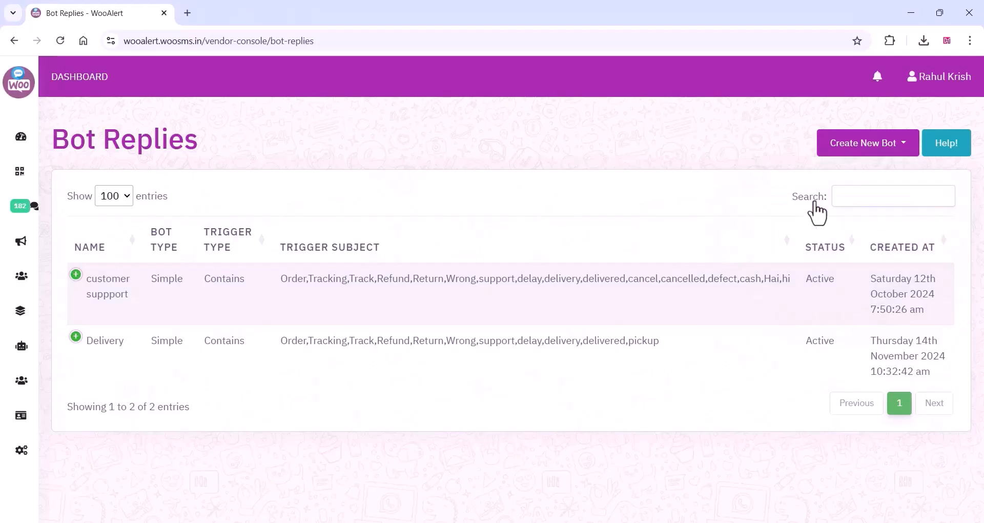
{"action": "left_click", "coordinate": [290, 174]}
{"action": "type", "text": "Installation v"}
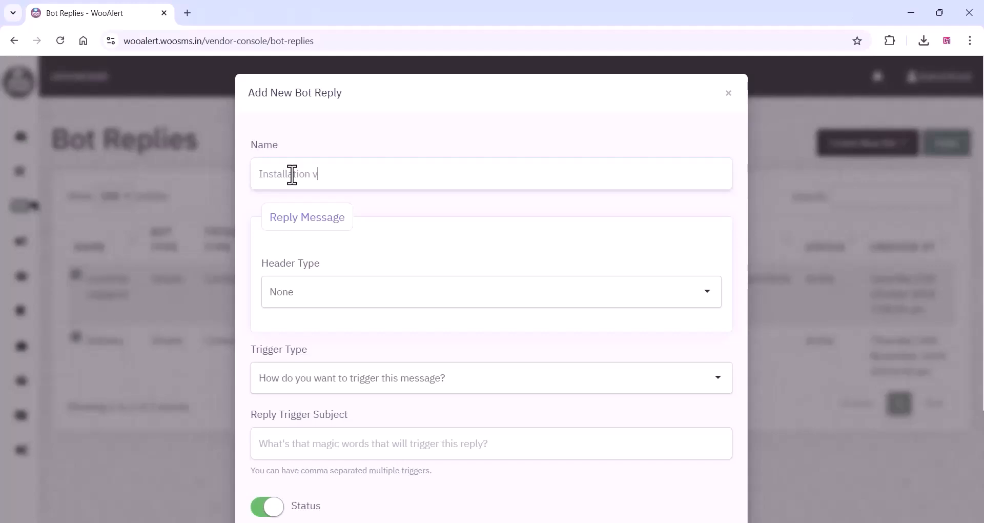
{"action": "type", "text": "ideo"}
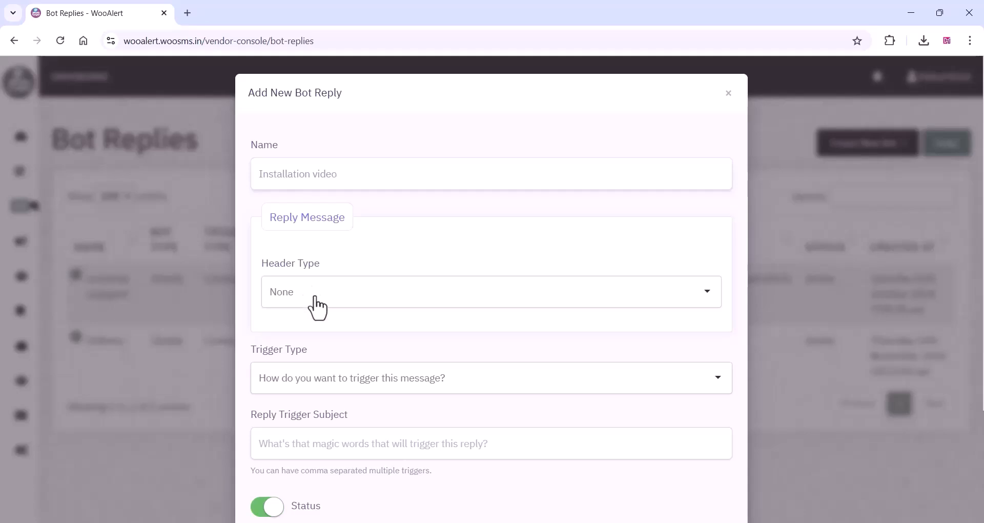
Set the reply's header type to Video and upload the file wheel.mp4 from New folder (2).
{"action": "left_click", "coordinate": [313, 294]}
{"action": "left_click", "coordinate": [290, 351]}
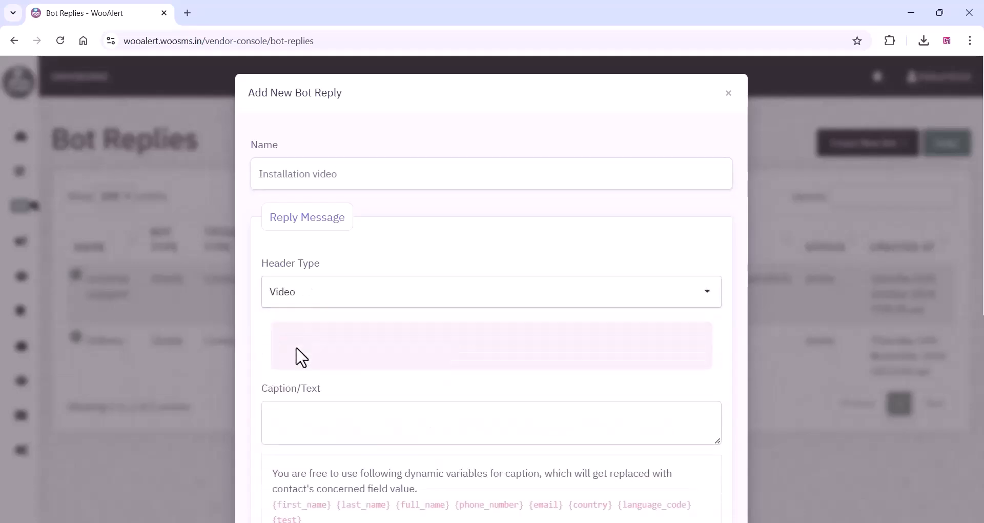
{"action": "left_click", "coordinate": [300, 353]}
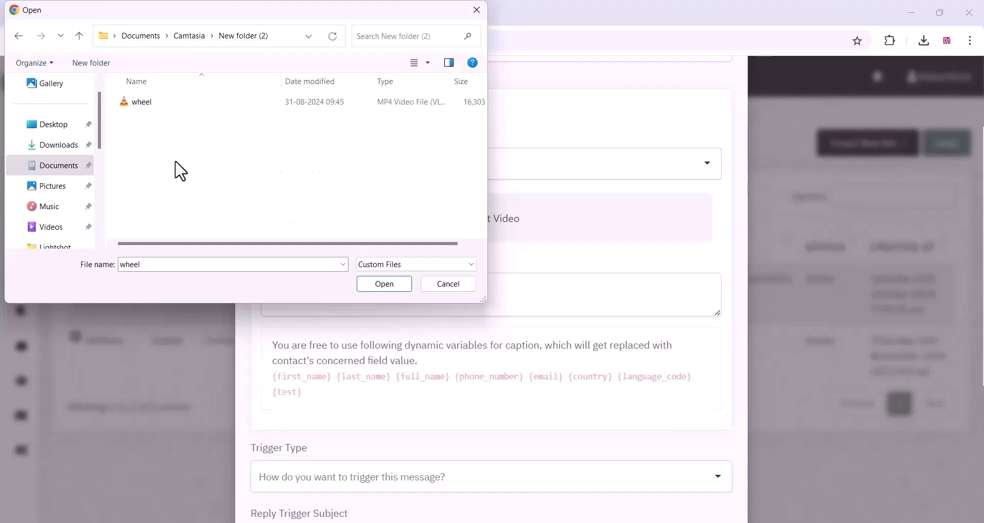
{"action": "left_click", "coordinate": [147, 103]}
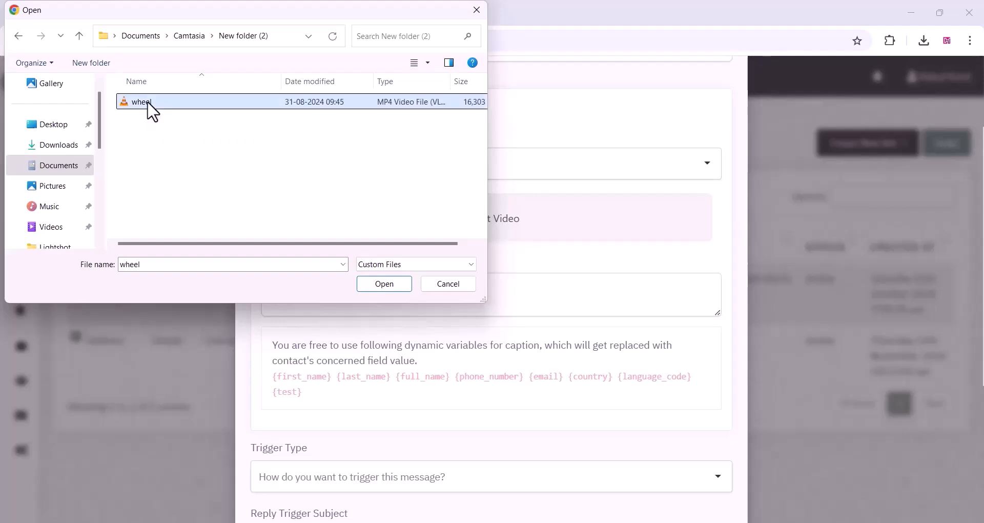
{"action": "left_click", "coordinate": [392, 282]}
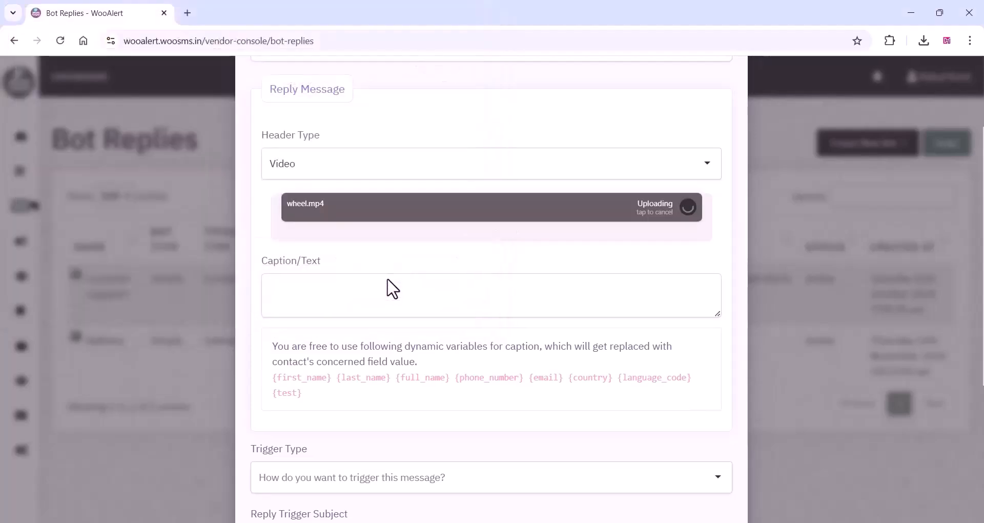
Caption the video "Dear {first_name}," followed by the copied text about unboxing the product carefully and reporting damage or missing parts.
{"action": "left_click", "coordinate": [304, 298]}
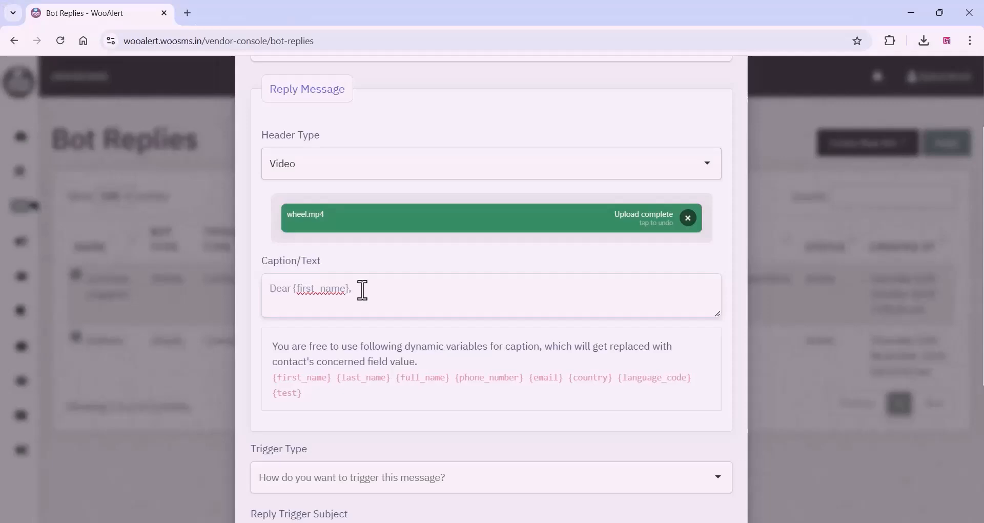
{"action": "right_click", "coordinate": [362, 289]}
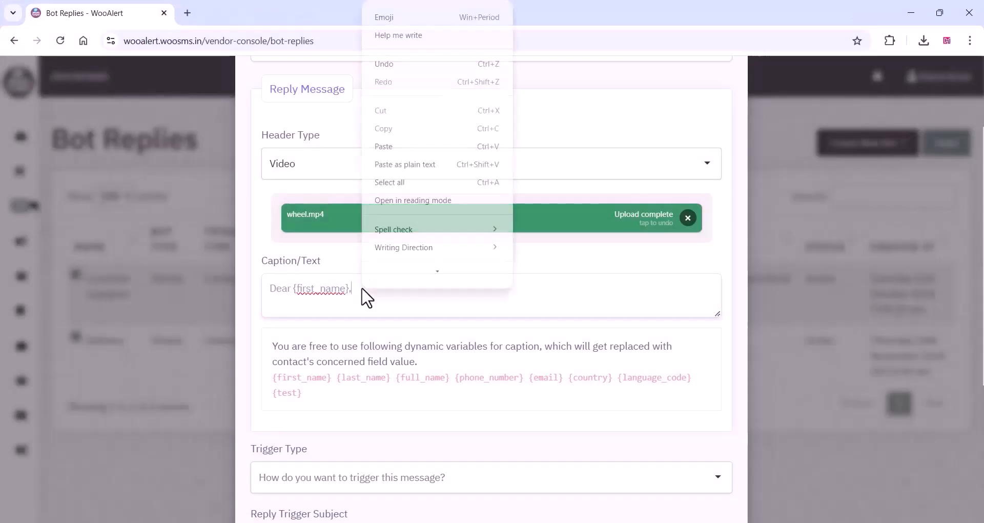
{"action": "left_click", "coordinate": [398, 148]}
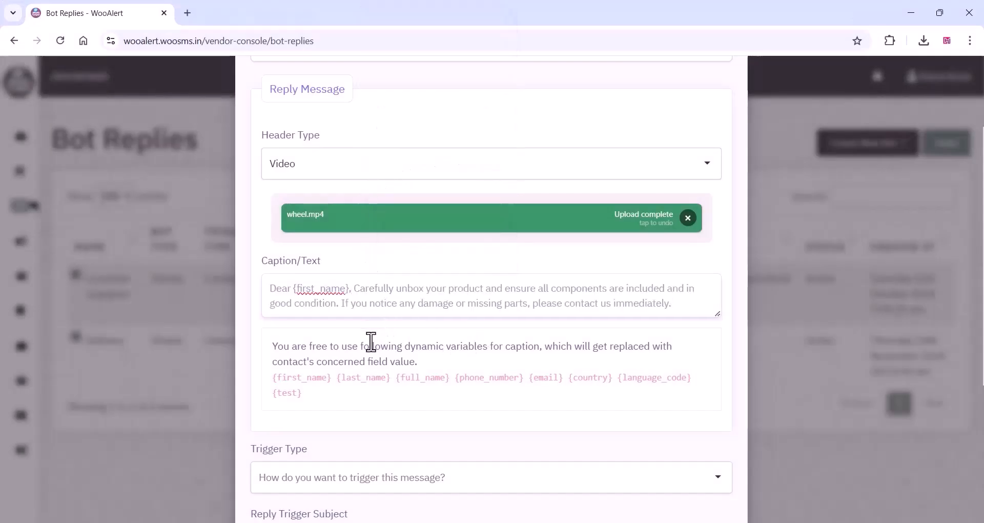
Set the trigger type to Contains and the reply trigger subject to "demo,installation,unboxing,unbox,how to".
{"action": "scroll", "coordinate": [369, 345], "scroll_direction": "down", "scroll_amount": 3}
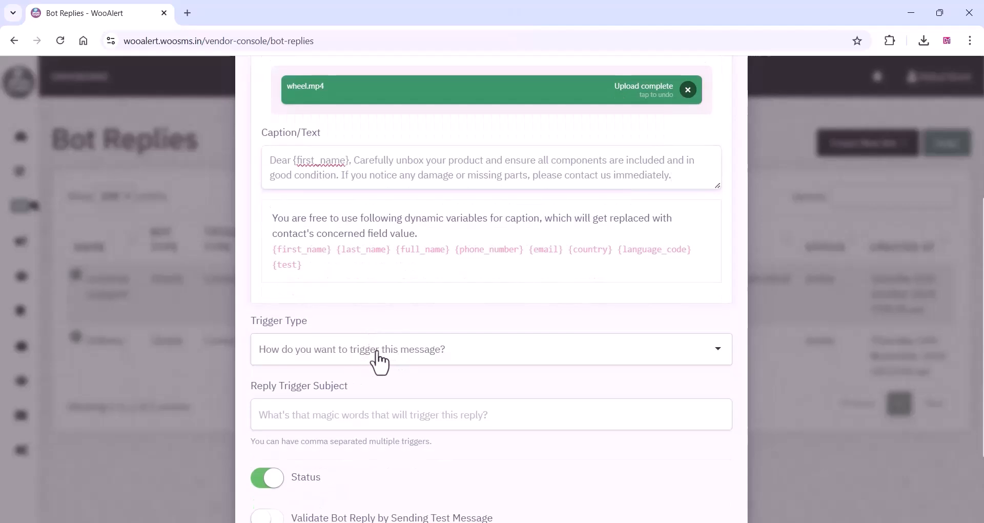
{"action": "scroll", "coordinate": [382, 363], "scroll_direction": "down", "scroll_amount": 3}
{"action": "left_click", "coordinate": [415, 233]}
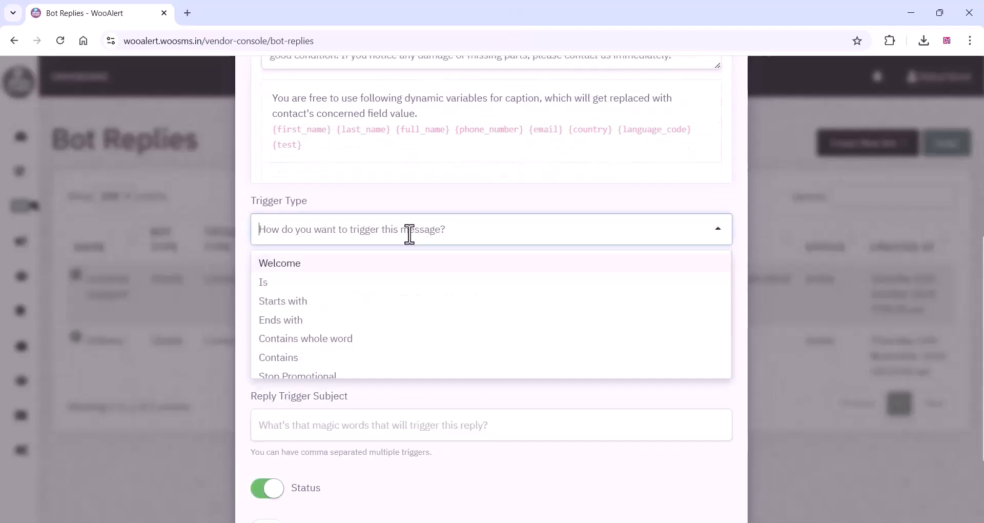
{"action": "left_click", "coordinate": [286, 357]}
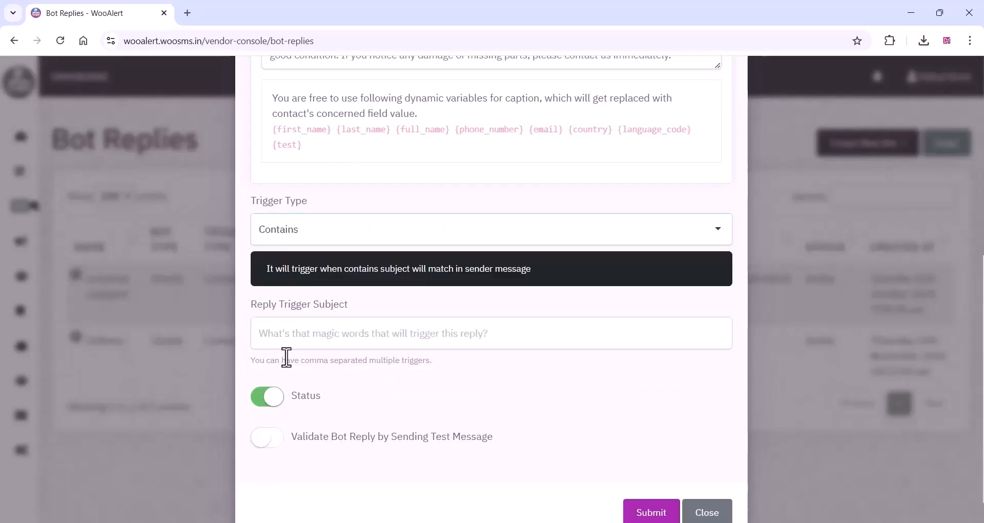
{"action": "left_click", "coordinate": [296, 335]}
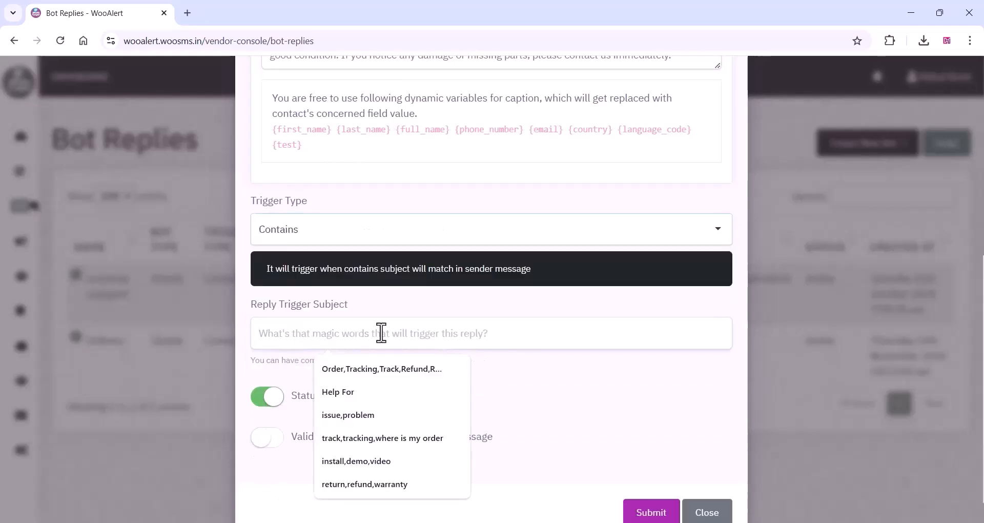
{"action": "type", "text": "demo,installation,un"}
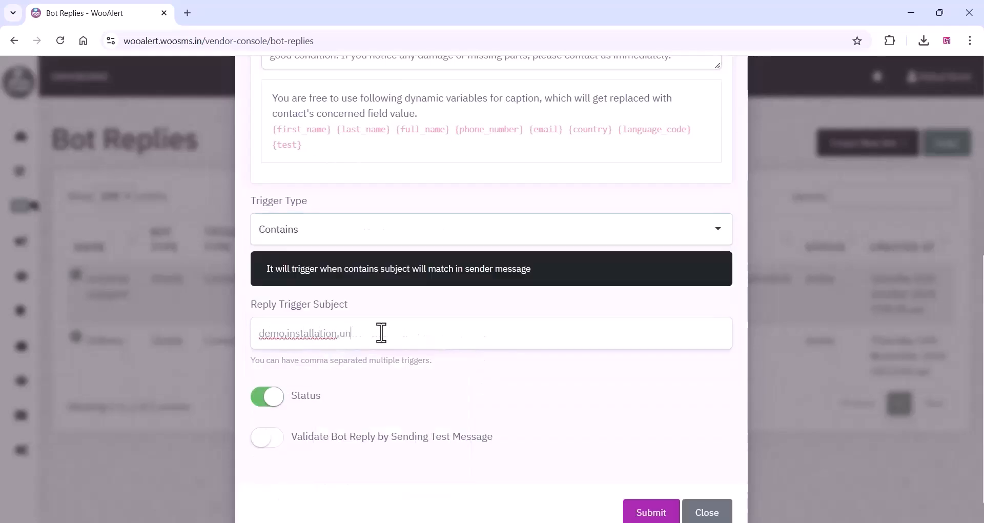
{"action": "type", "text": "boxing,unbox,how to"}
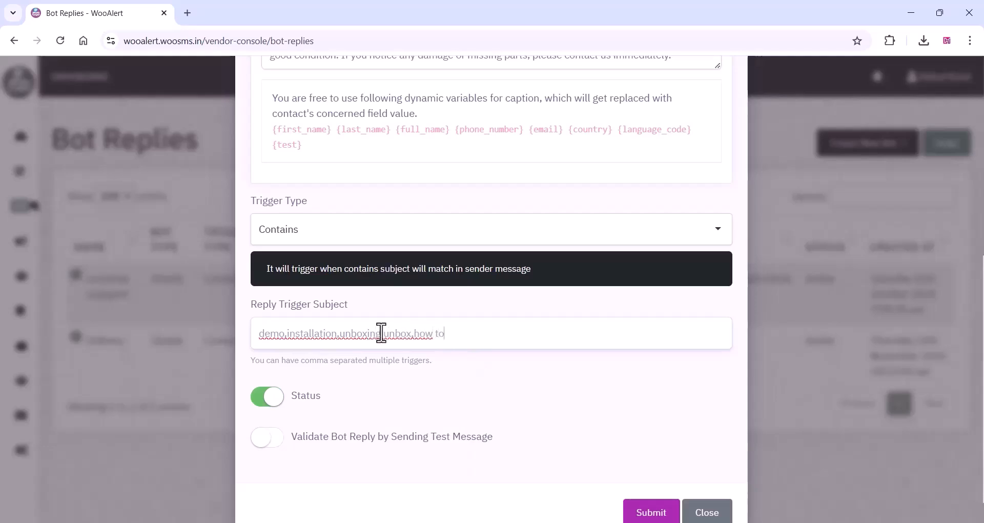
{"action": "type", "text": " ,"}
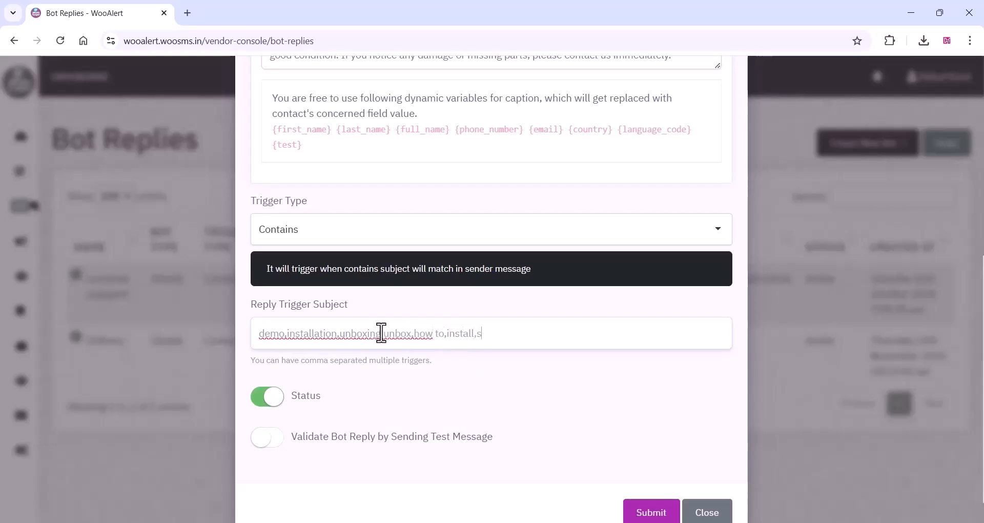
Append "install" and "support" to the reply trigger subject and submit the installation video reply.
{"action": "left_click", "coordinate": [652, 512]}
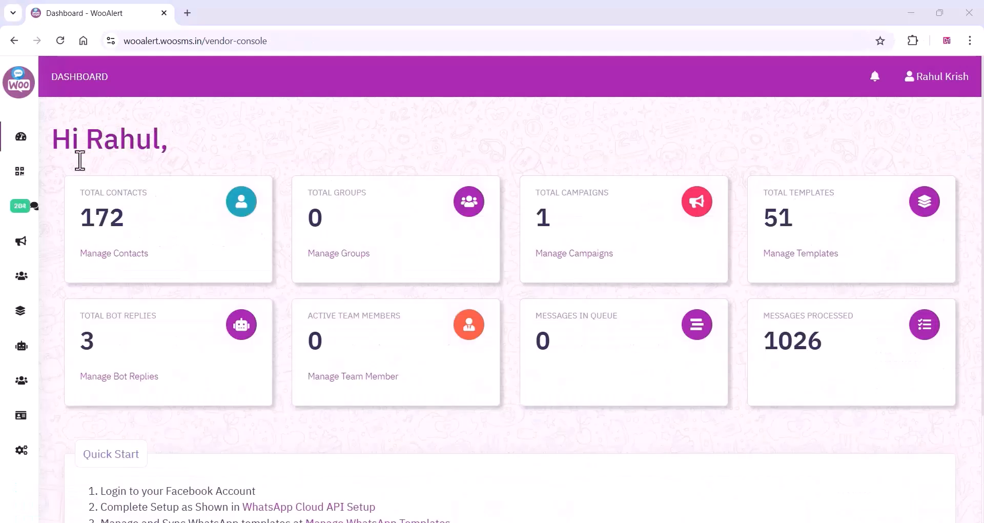
Go to the bot flows and start a new bot flow titled "INTRO".
{"action": "mouse_move", "coordinate": [36, 202]}
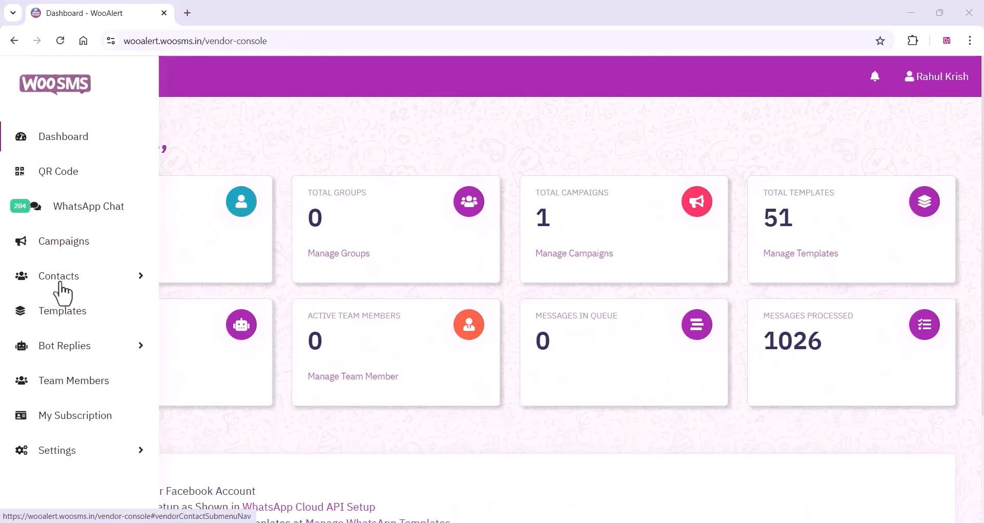
{"action": "left_click", "coordinate": [137, 347]}
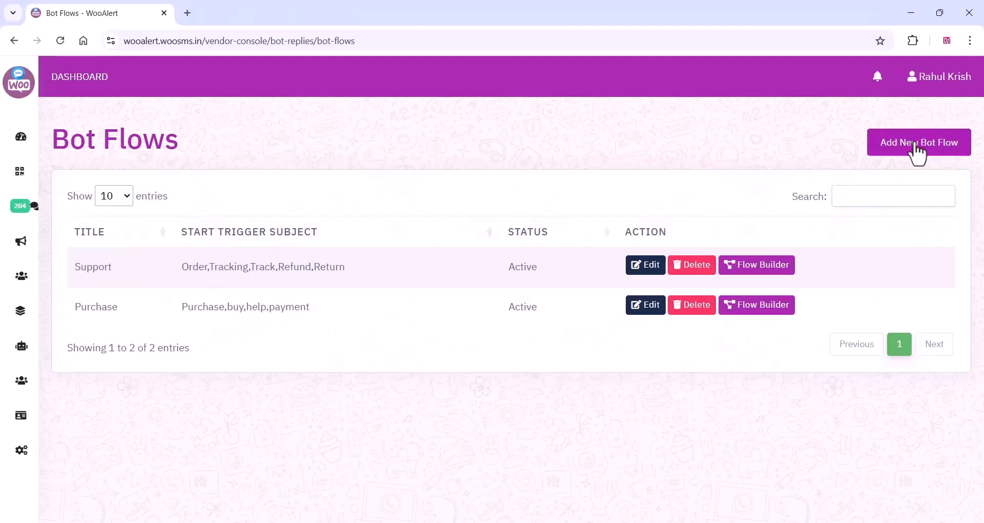
{"action": "left_click", "coordinate": [916, 149]}
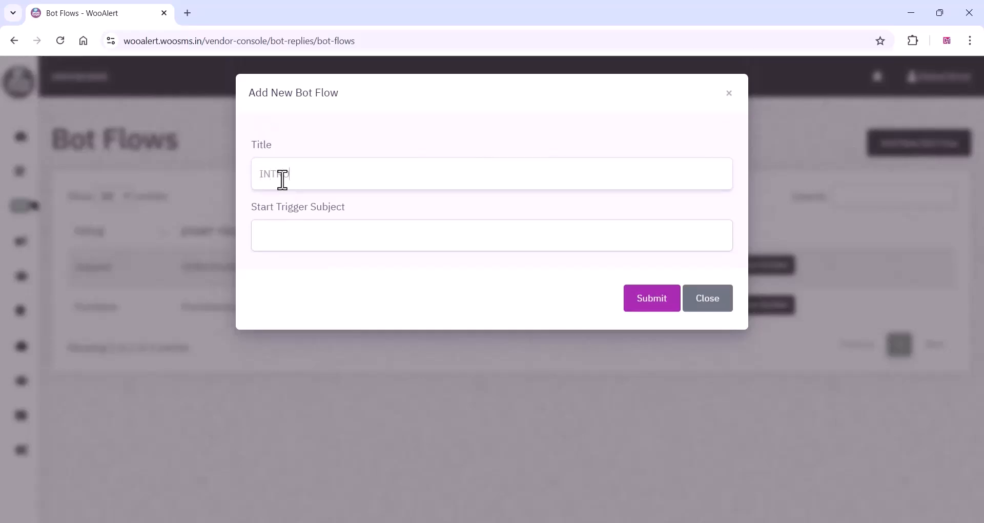
{"action": "key", "text": "Caps_Lock"}
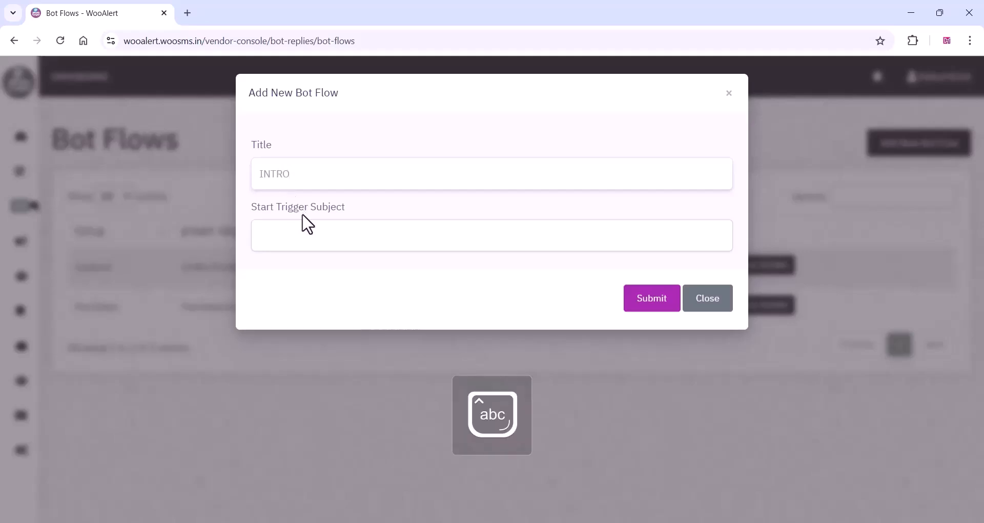
Set the start trigger subject to "Hai,hi,want,buy,wheel chair,product,Purchase" and submit the new bot flow.
{"action": "left_click", "coordinate": [284, 234]}
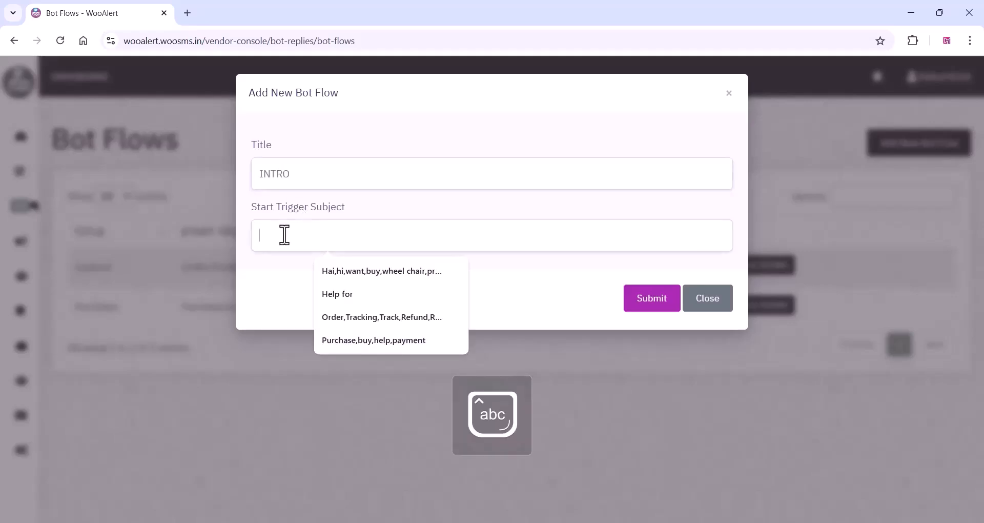
{"action": "left_click", "coordinate": [339, 271]}
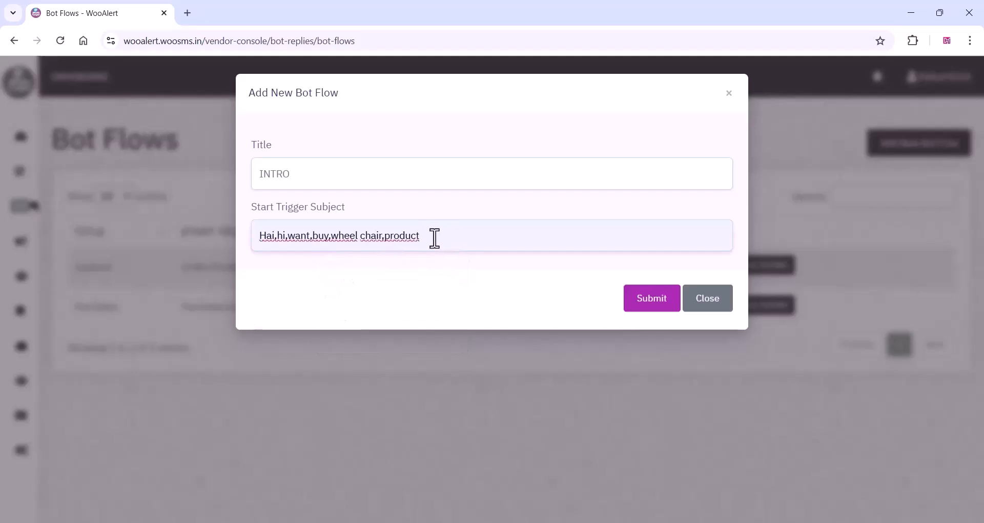
{"action": "type", "text": ",Purch"}
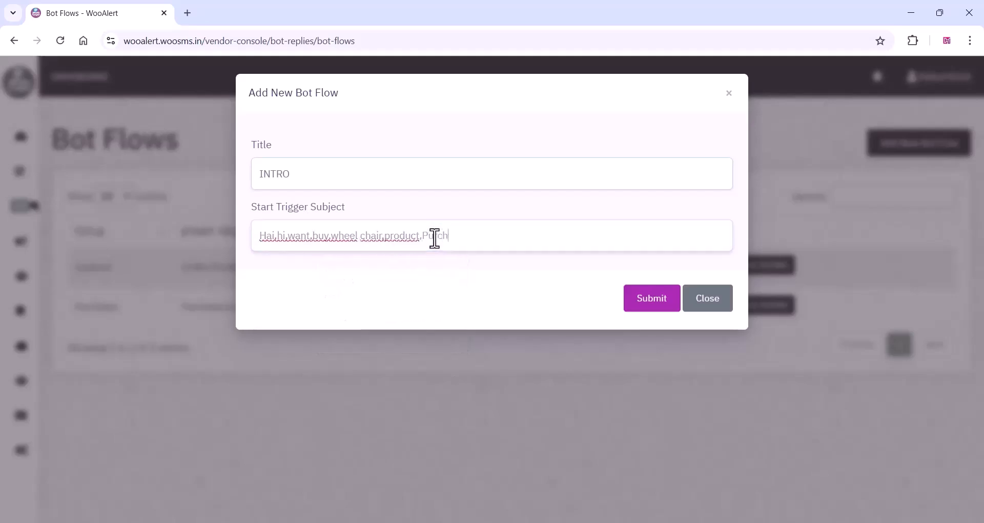
{"action": "type", "text": "ase"}
{"action": "left_click", "coordinate": [650, 306]}
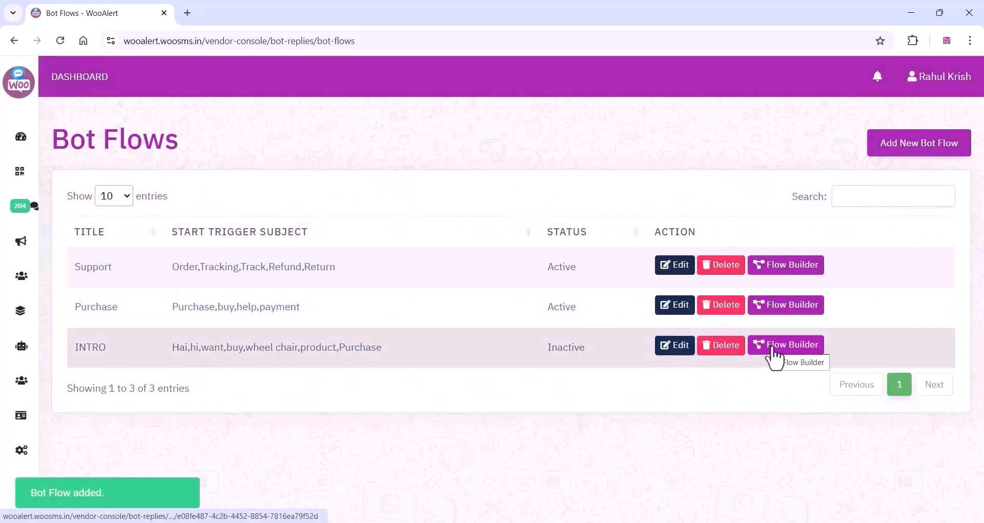
In the INTRO flow's builder, start an advance interactive bot reply named "intro" and paste the copied message about placing an order as its text.
{"action": "left_click", "coordinate": [773, 350]}
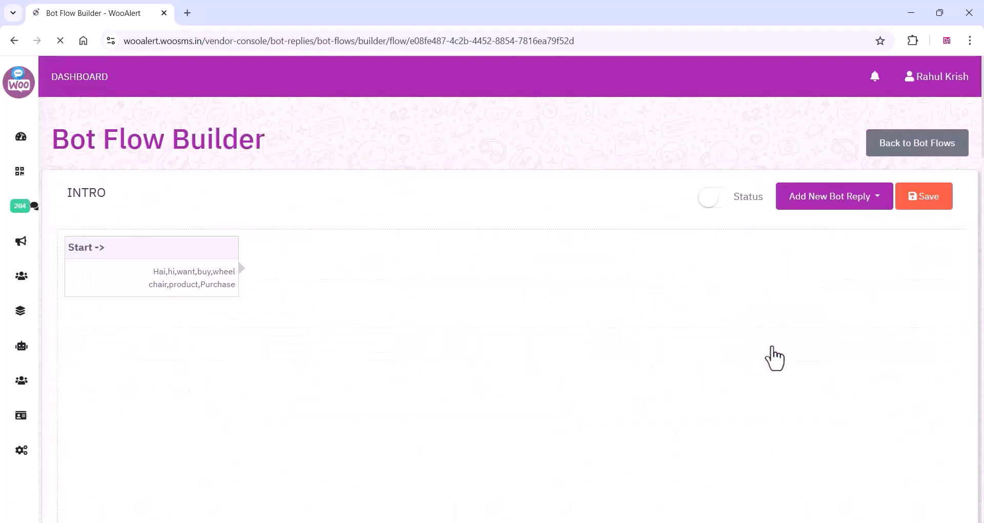
{"action": "left_click", "coordinate": [850, 202]}
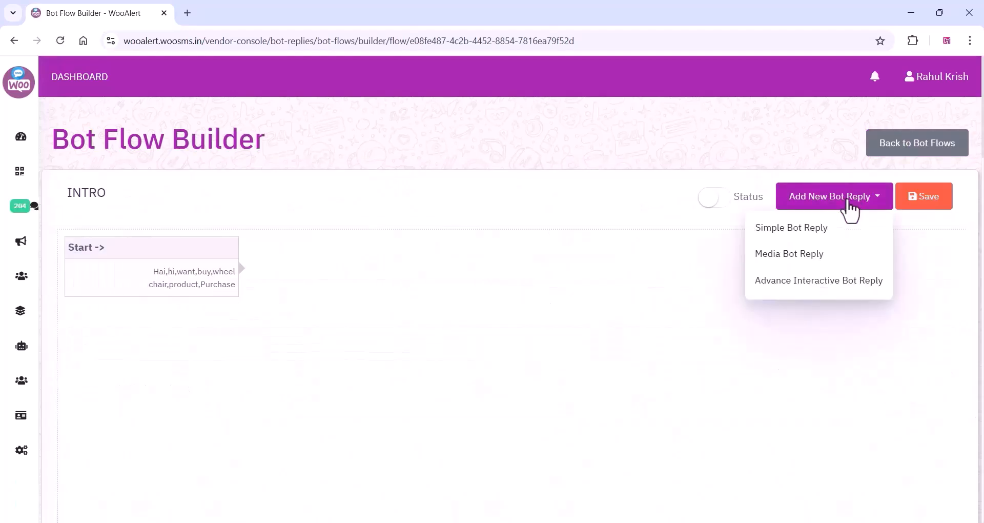
{"action": "left_click", "coordinate": [824, 284]}
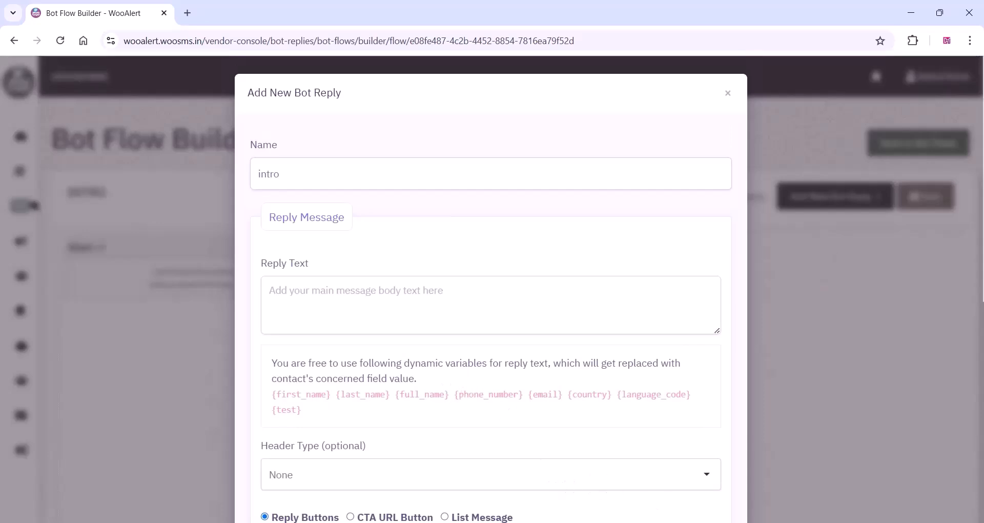
{"action": "left_click", "coordinate": [379, 317]}
{"action": "key", "text": "ctrl+v"}
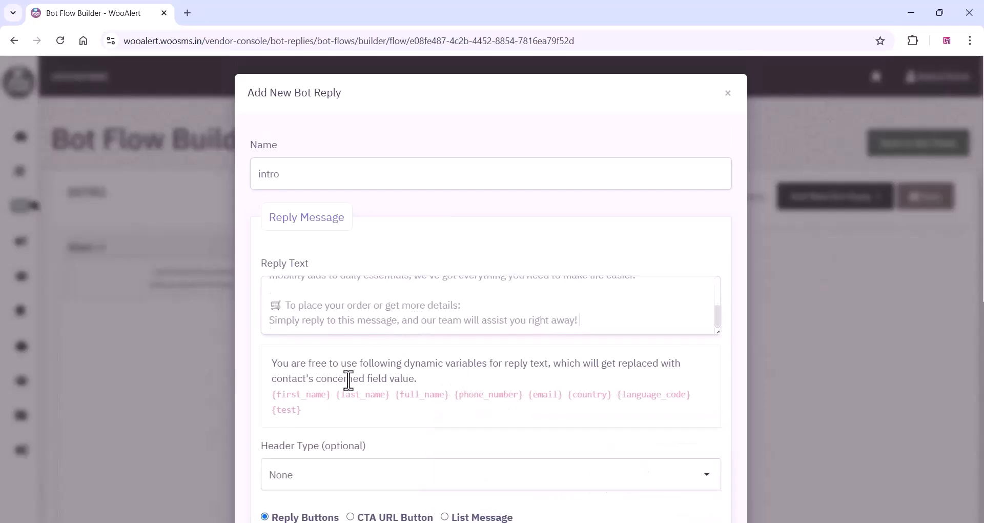
{"action": "scroll", "coordinate": [353, 387], "scroll_direction": "down", "scroll_amount": 2}
{"action": "scroll", "coordinate": [356, 389], "scroll_direction": "down", "scroll_amount": 2}
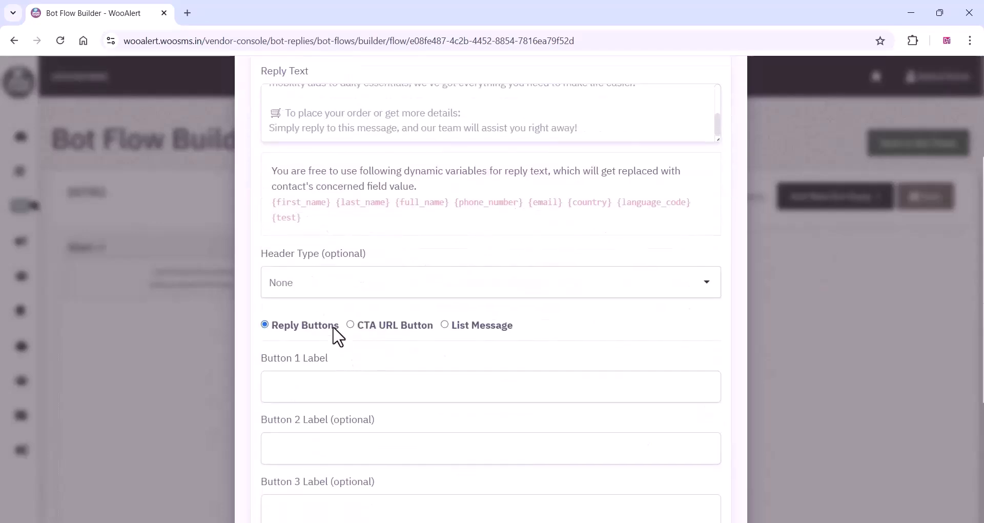
{"action": "left_click", "coordinate": [342, 288]}
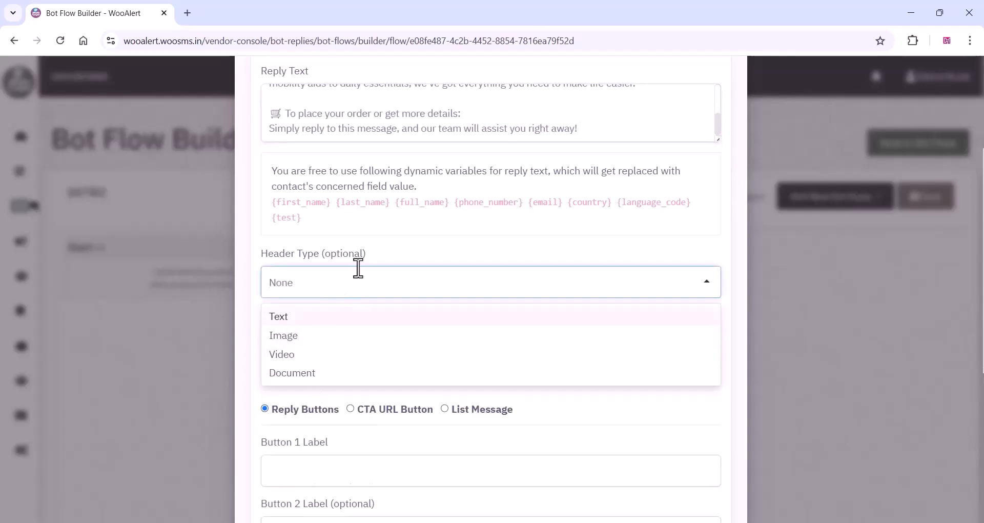
{"action": "left_click", "coordinate": [392, 259]}
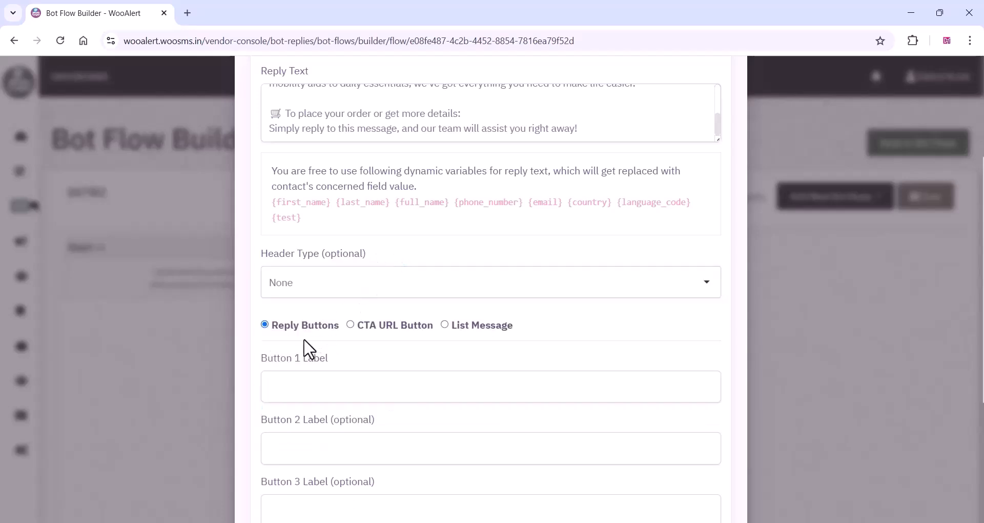
Label the intro reply's three reply buttons "Buy Now", "Details" and "video", and submit the reply.
{"action": "scroll", "coordinate": [307, 345], "scroll_direction": "down", "scroll_amount": 2}
{"action": "left_click", "coordinate": [302, 262]}
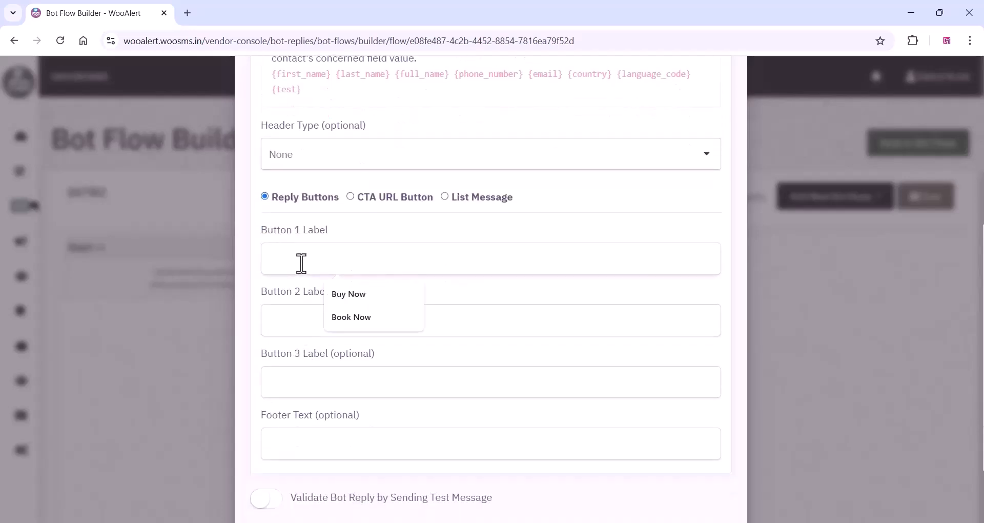
{"action": "left_click", "coordinate": [348, 298]}
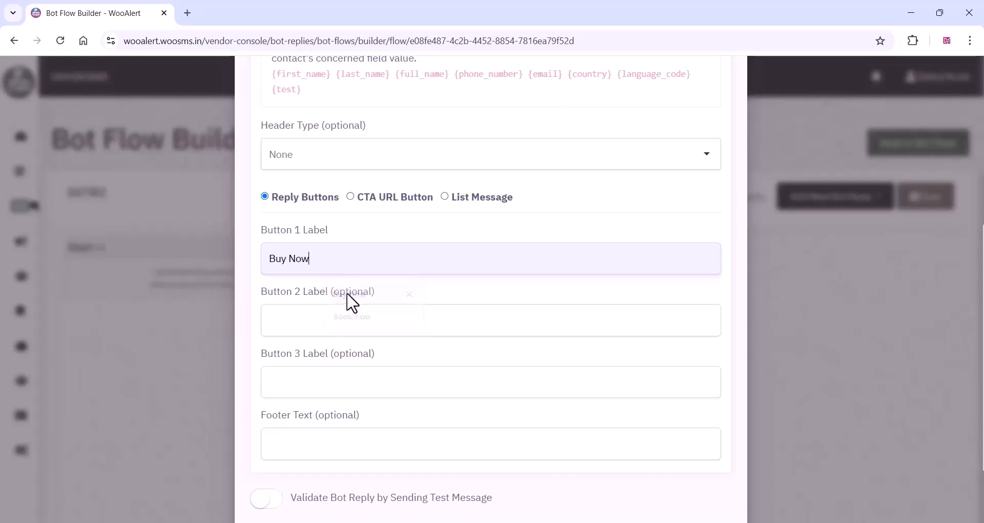
{"action": "left_click", "coordinate": [306, 319]}
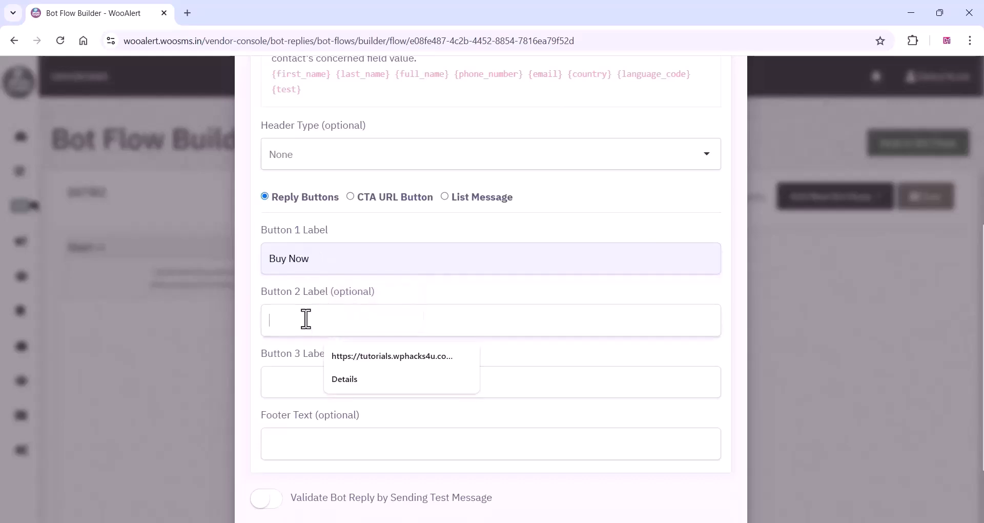
{"action": "left_click", "coordinate": [350, 382]}
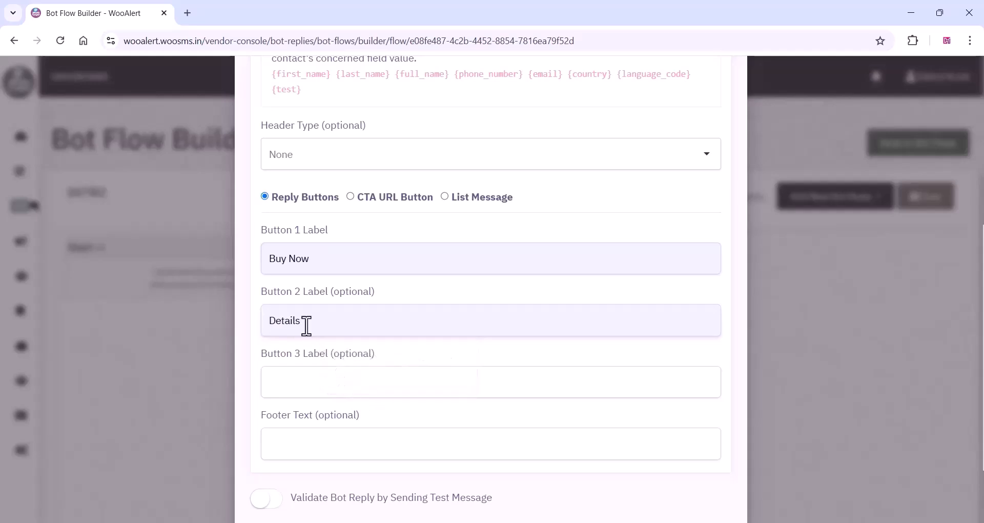
{"action": "left_click", "coordinate": [303, 375]}
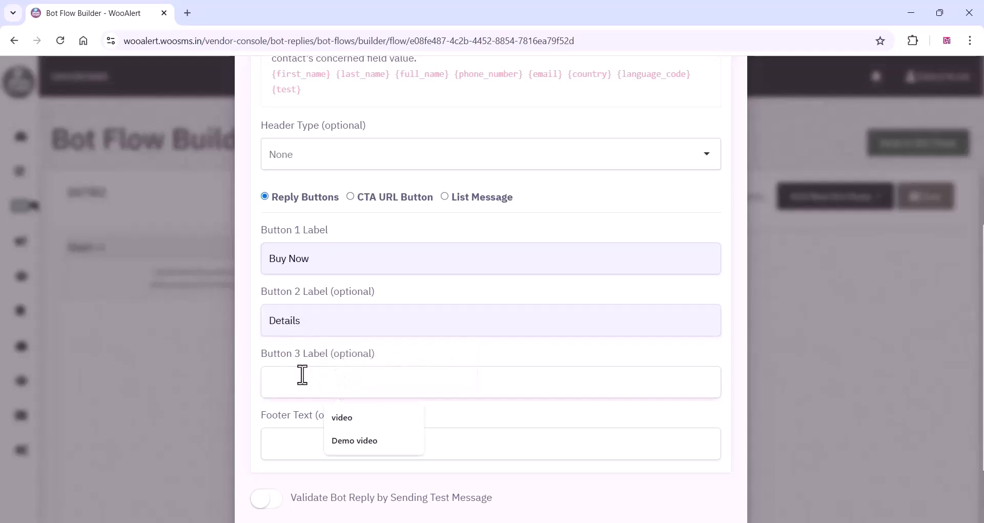
{"action": "left_click", "coordinate": [341, 420]}
{"action": "scroll", "coordinate": [347, 418], "scroll_direction": "down", "scroll_amount": 2}
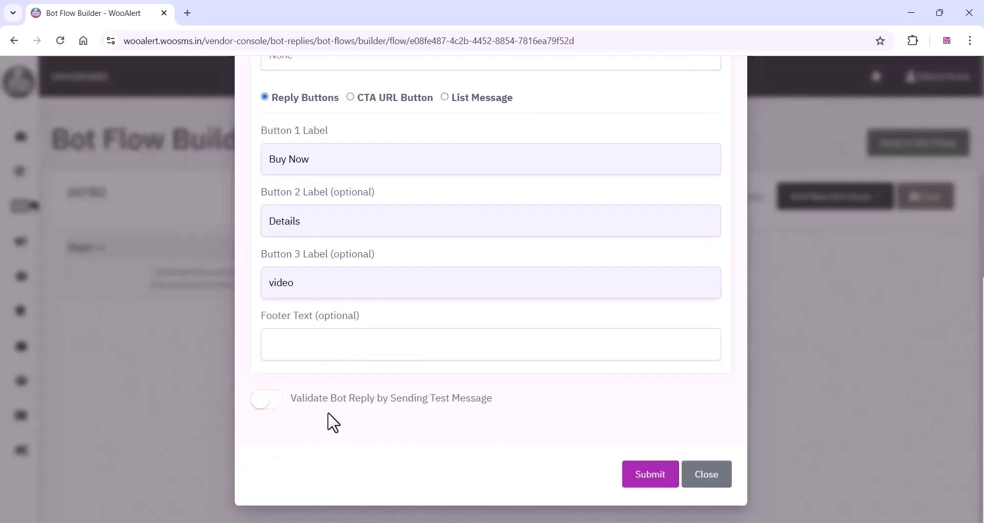
{"action": "left_click", "coordinate": [652, 482]}
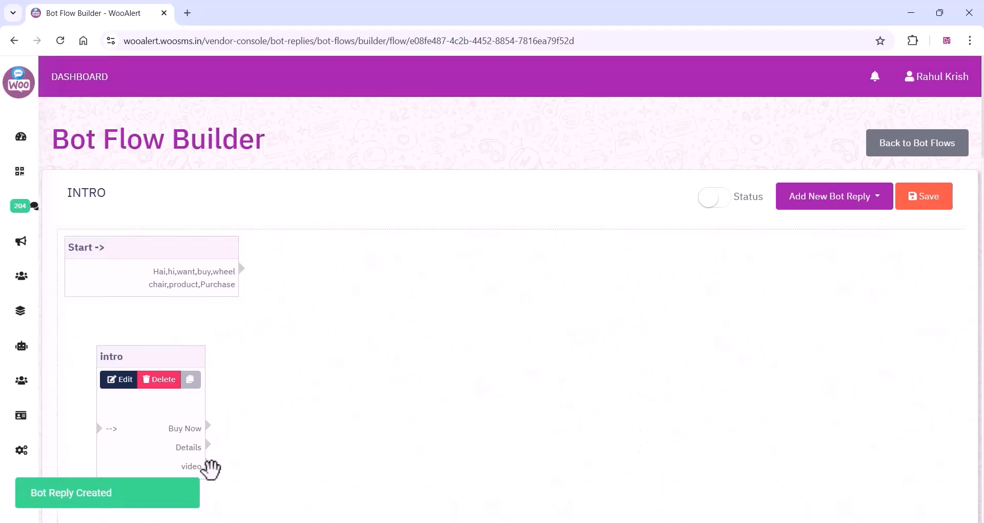
Place the intro reply to the right of the Start node, connect Start to it and save the flow.
{"action": "left_click_drag", "start_coordinate": [160, 416], "coordinate": [439, 275]}
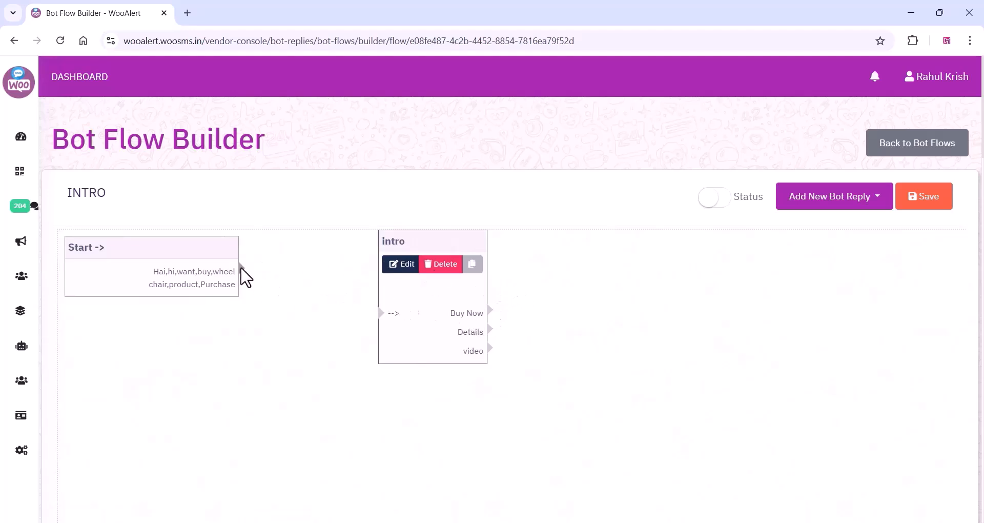
{"action": "left_click_drag", "start_coordinate": [241, 269], "coordinate": [380, 311]}
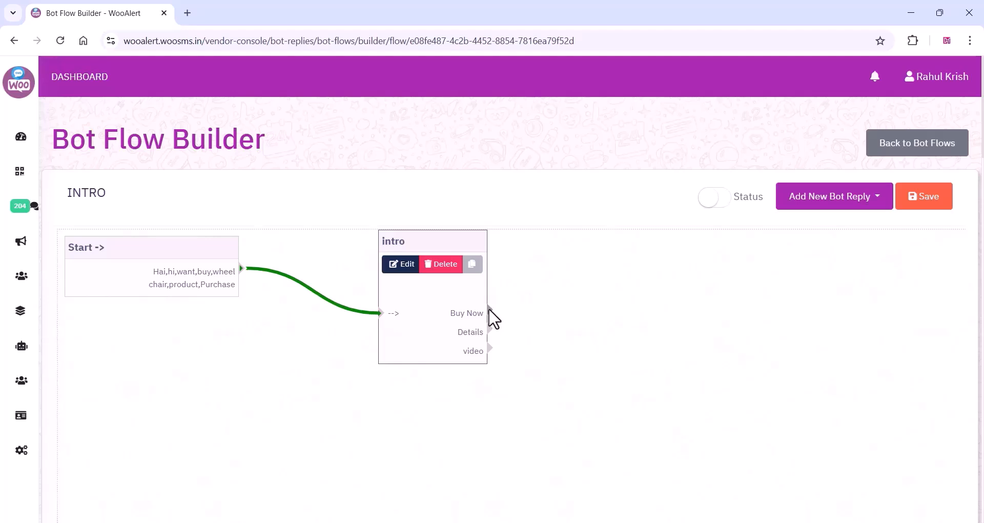
{"action": "left_click", "coordinate": [832, 201]}
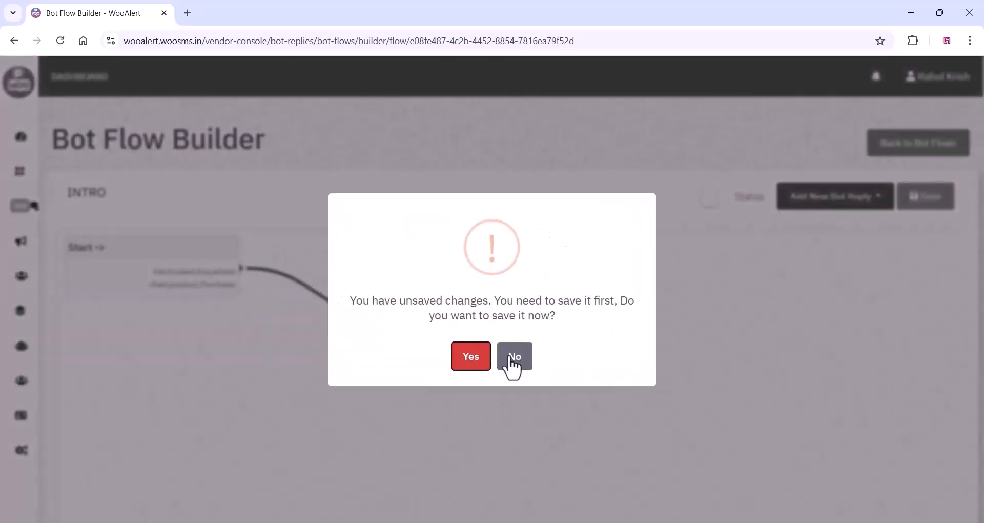
{"action": "left_click", "coordinate": [480, 365]}
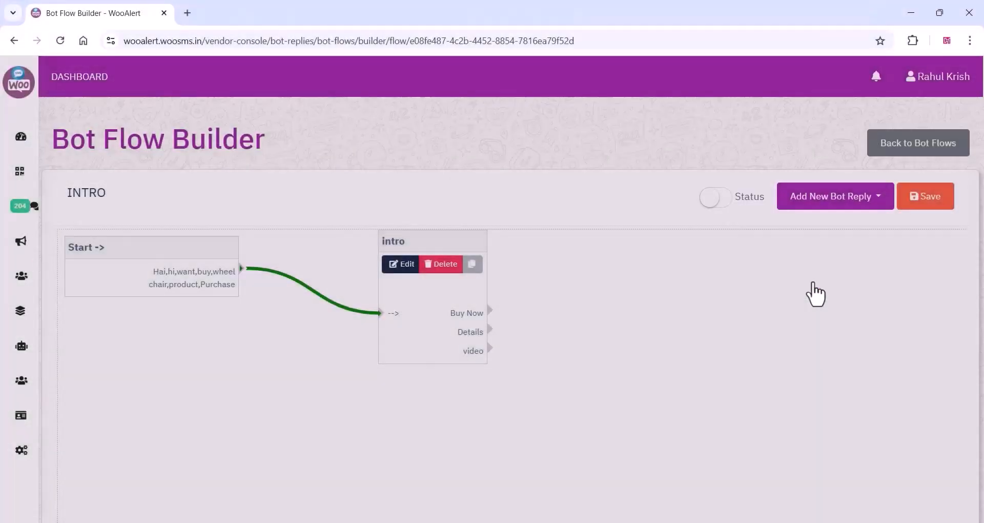
Start another advance interactive bot reply named "Buy Now" and paste the copied offer text with the ₹8000 original and ₹4000 discounted prices.
{"action": "left_click", "coordinate": [810, 294]}
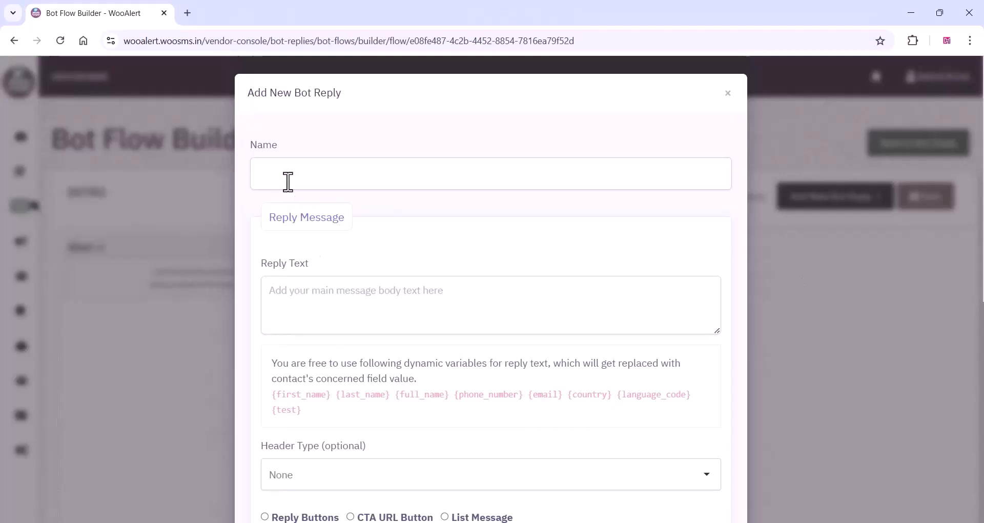
{"action": "left_click", "coordinate": [288, 182]}
{"action": "left_click", "coordinate": [339, 254]}
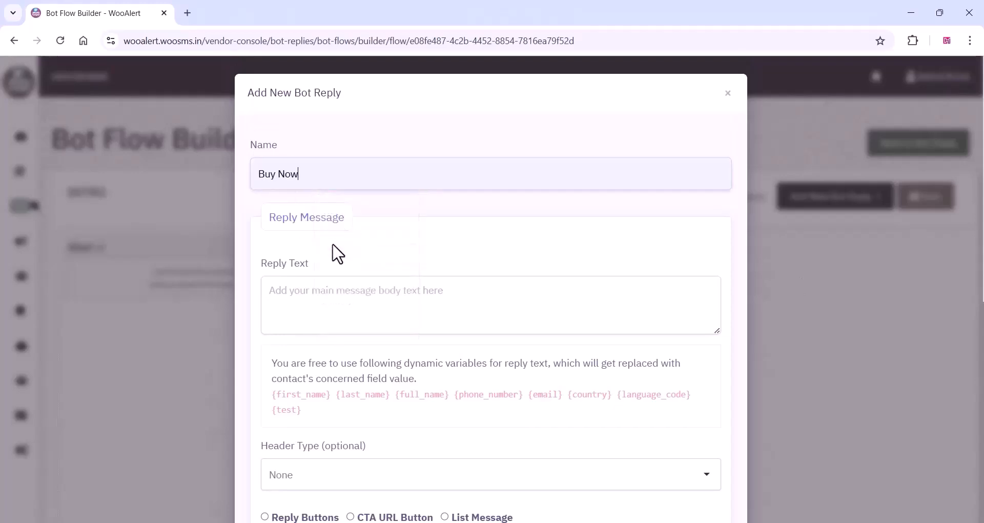
{"action": "right_click", "coordinate": [296, 290]}
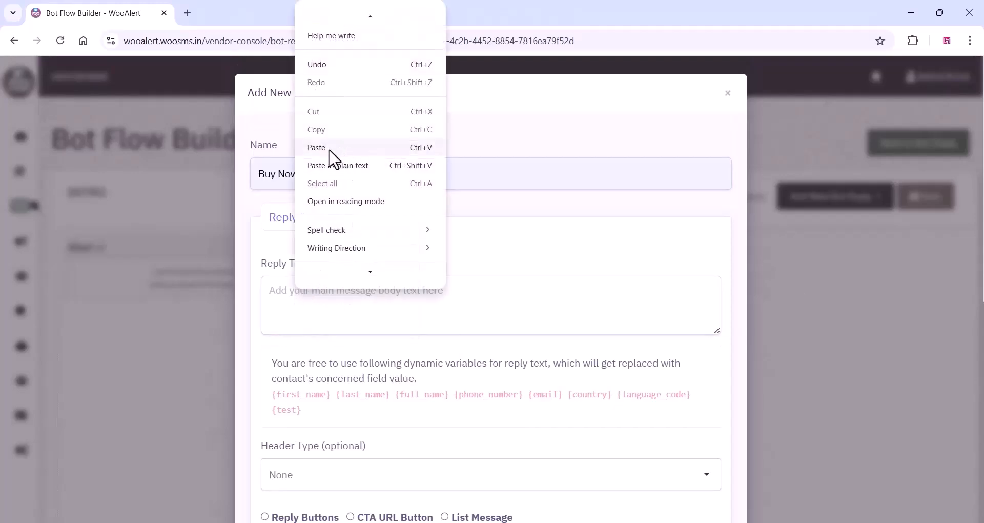
{"action": "left_click", "coordinate": [329, 150]}
Give the Buy Now reply a CTA URL button with the display text "Checkout" and submit the reply.
{"action": "scroll", "coordinate": [424, 248], "scroll_direction": "down", "scroll_amount": 1}
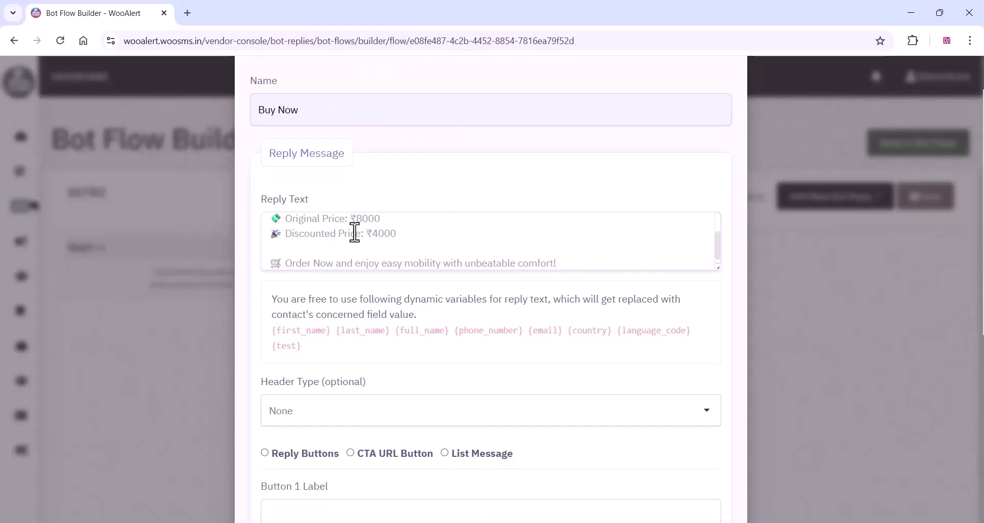
{"action": "scroll", "coordinate": [354, 237], "scroll_direction": "down", "scroll_amount": 1}
{"action": "scroll", "coordinate": [325, 351], "scroll_direction": "down", "scroll_amount": 3}
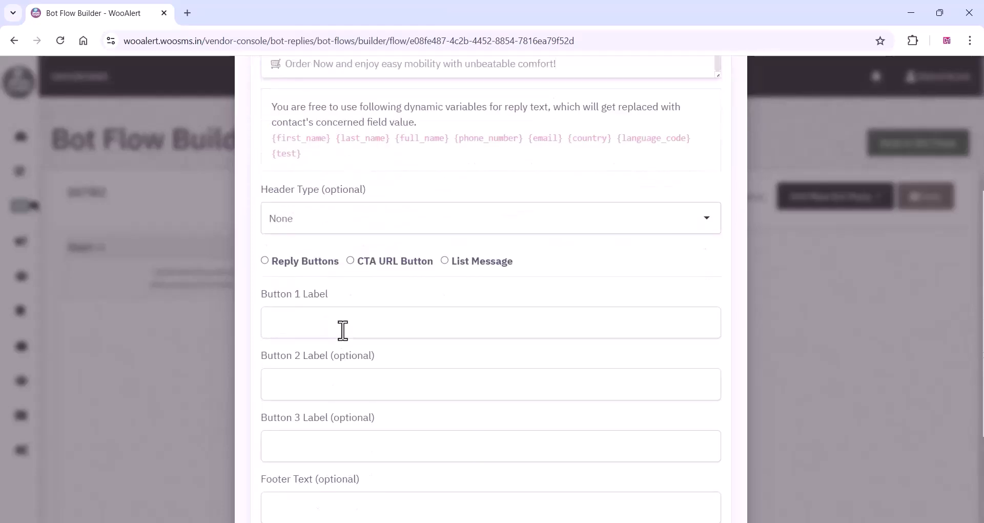
{"action": "left_click", "coordinate": [351, 261]}
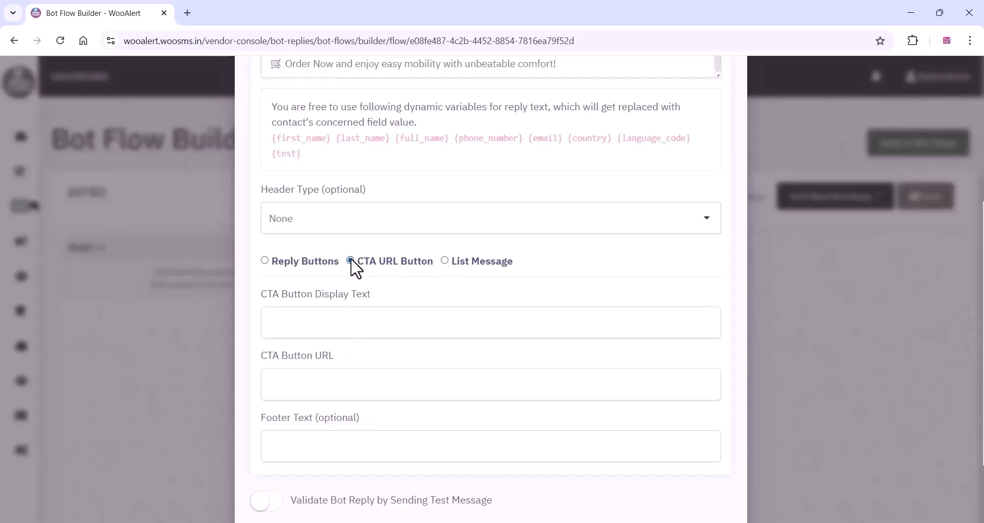
{"action": "left_click", "coordinate": [322, 324]}
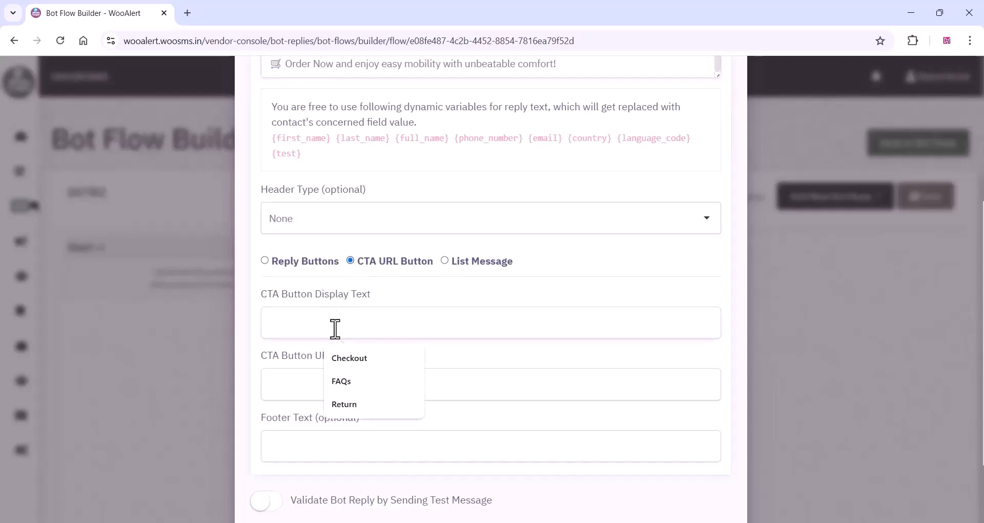
{"action": "left_click", "coordinate": [356, 358]}
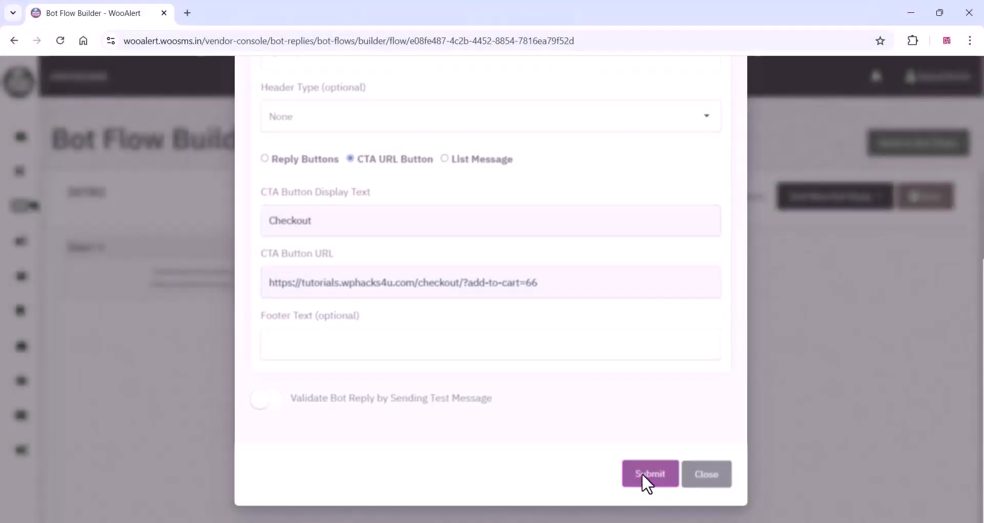
{"action": "left_click", "coordinate": [643, 474]}
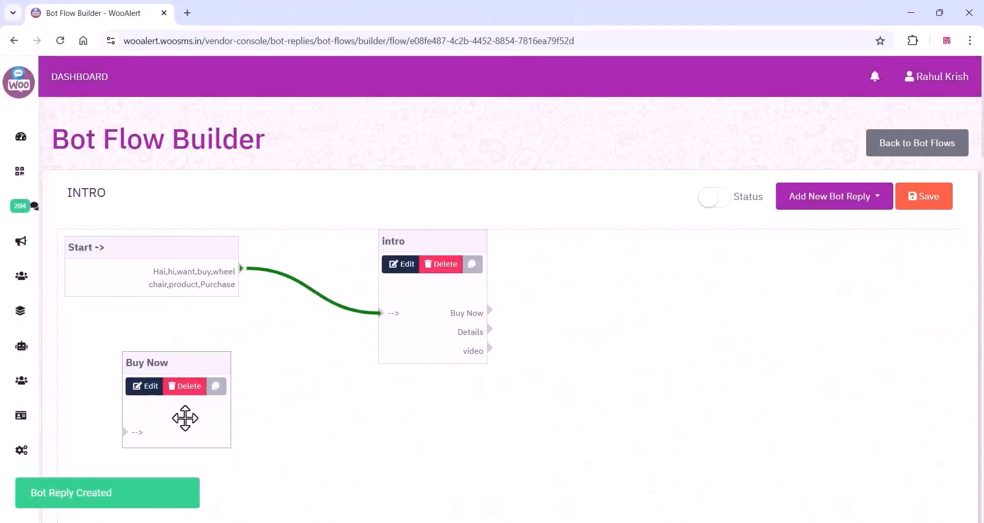
Place the Buy Now reply to the right of intro, connect intro's Buy Now output to it and save the flow.
{"action": "left_click_drag", "start_coordinate": [185, 418], "coordinate": [702, 392]}
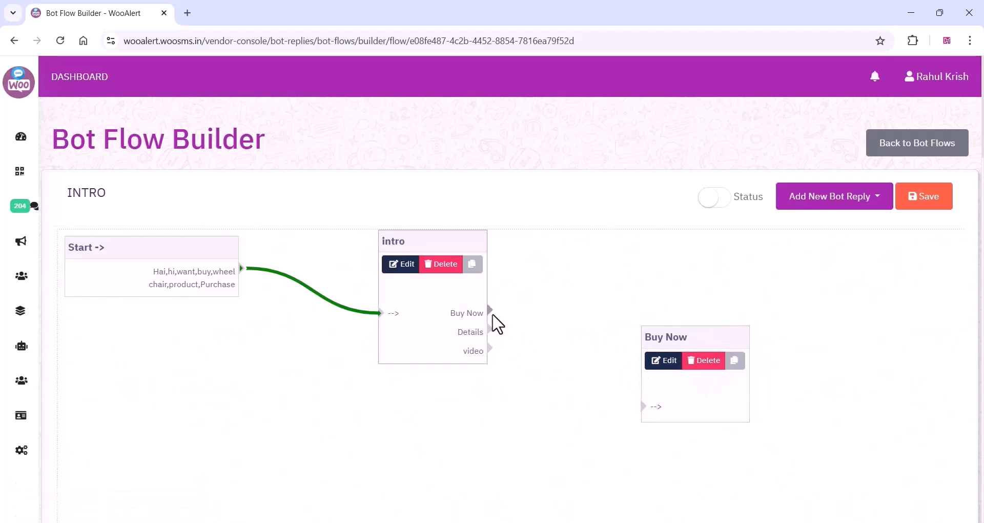
{"action": "left_click_drag", "start_coordinate": [489, 310], "coordinate": [642, 404]}
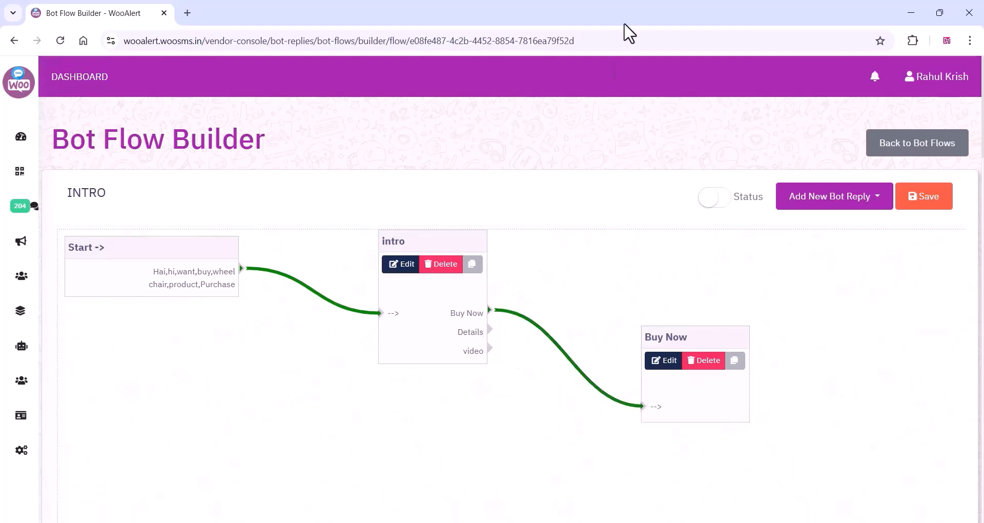
{"action": "scroll", "coordinate": [472, 389], "scroll_direction": "down", "scroll_amount": 3}
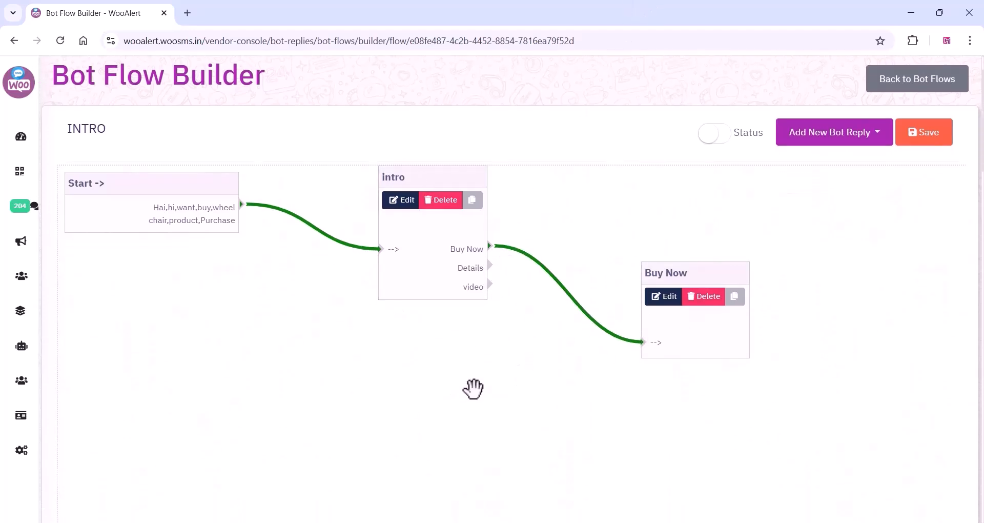
{"action": "scroll", "coordinate": [546, 225], "scroll_direction": "up", "scroll_amount": 1}
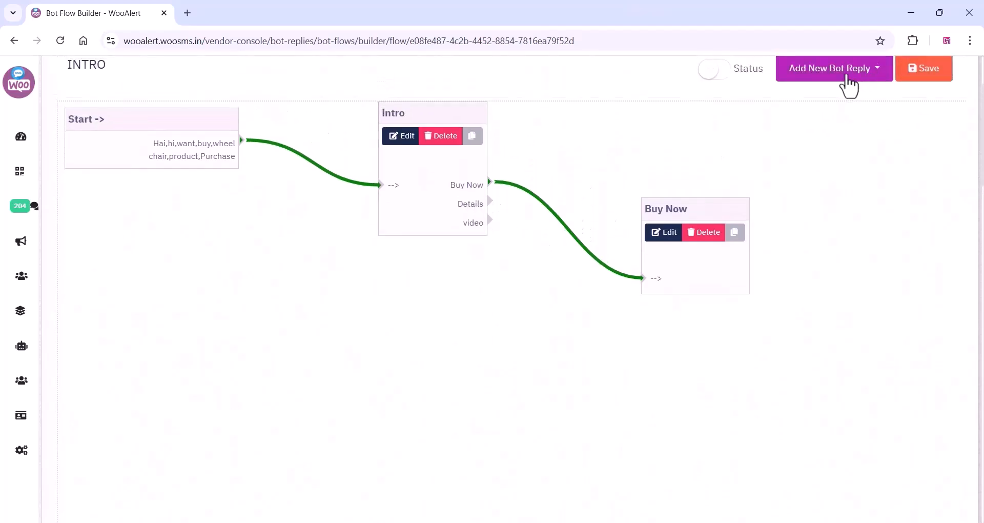
{"action": "left_click", "coordinate": [841, 77]}
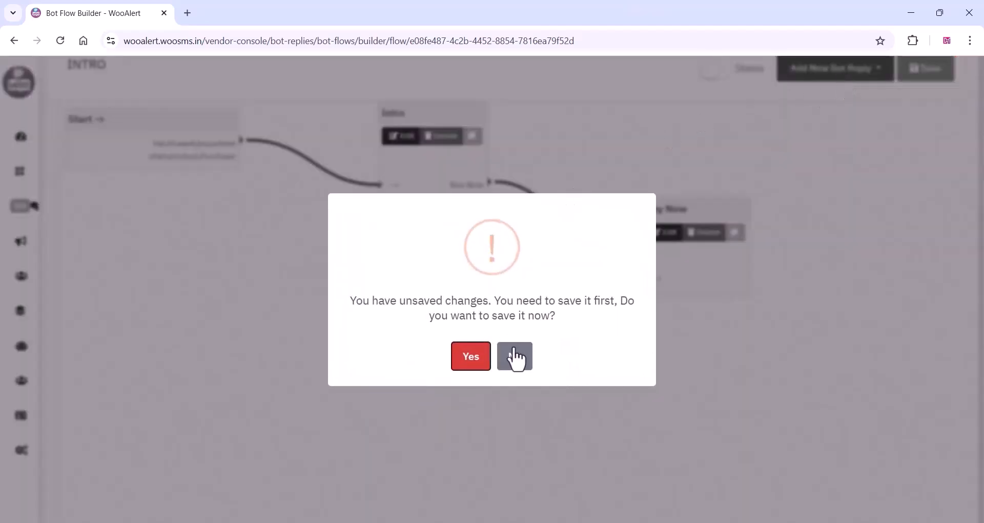
{"action": "left_click", "coordinate": [472, 358]}
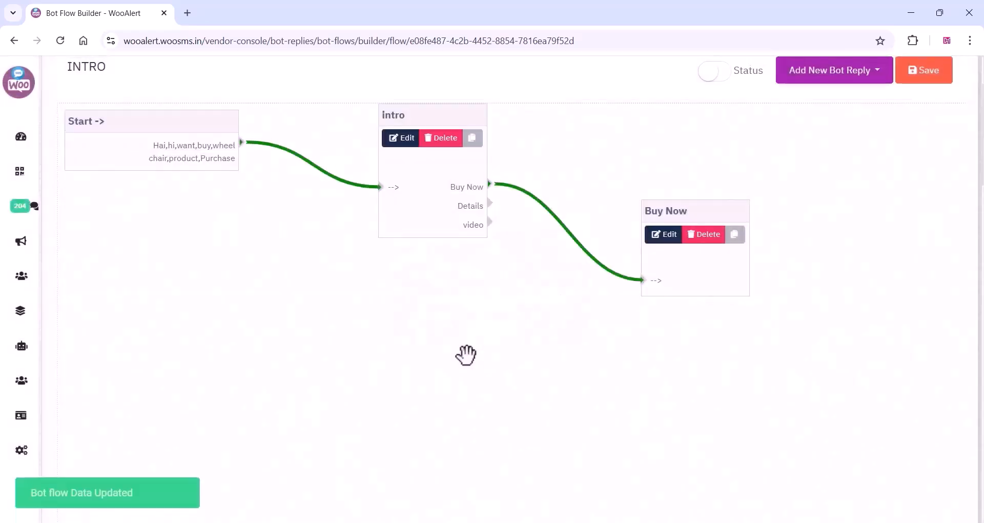
Start another advance interactive bot reply named "Details" and paste the copied wheelchair features as its reply text.
{"action": "left_click", "coordinate": [823, 79]}
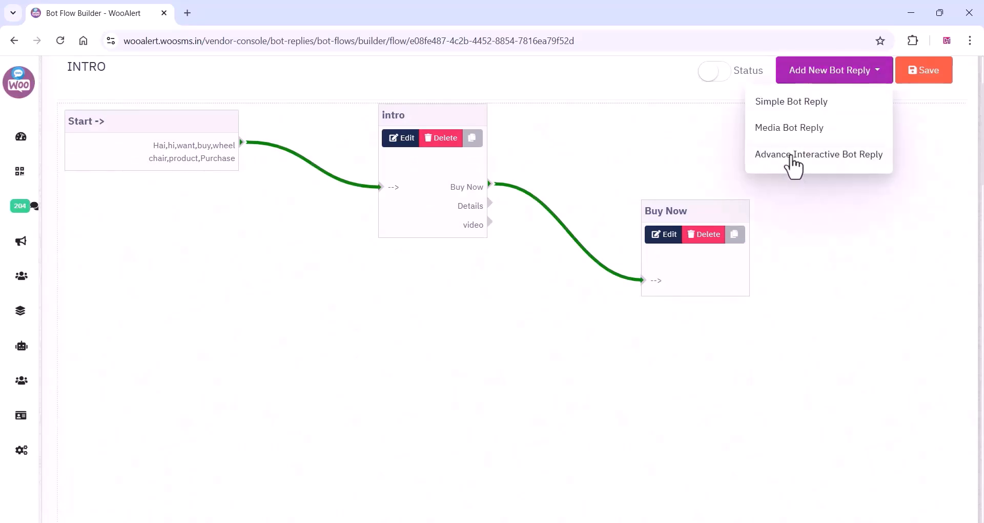
{"action": "left_click", "coordinate": [793, 164]}
{"action": "left_click", "coordinate": [299, 172]}
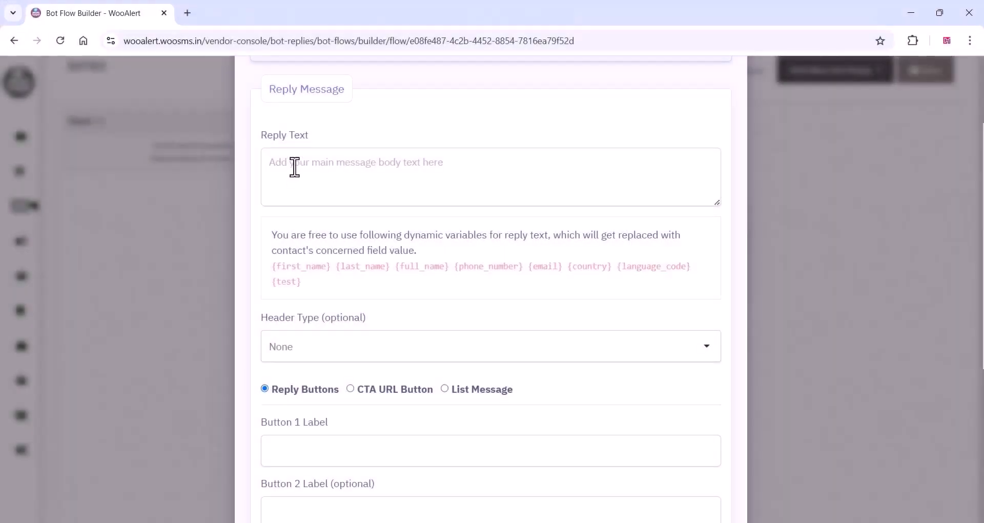
{"action": "right_click", "coordinate": [294, 173]}
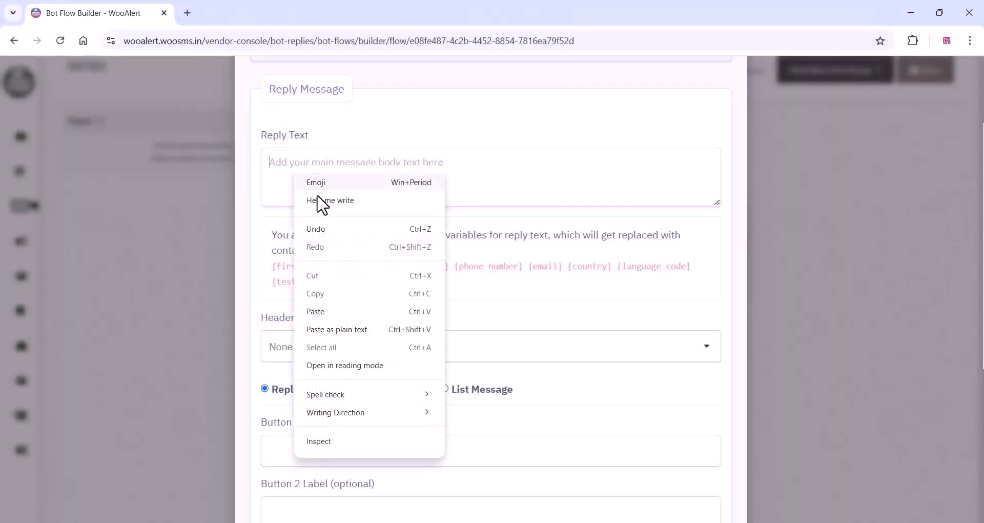
{"action": "left_click", "coordinate": [326, 312]}
{"action": "scroll", "coordinate": [336, 308], "scroll_direction": "down", "scroll_amount": 5}
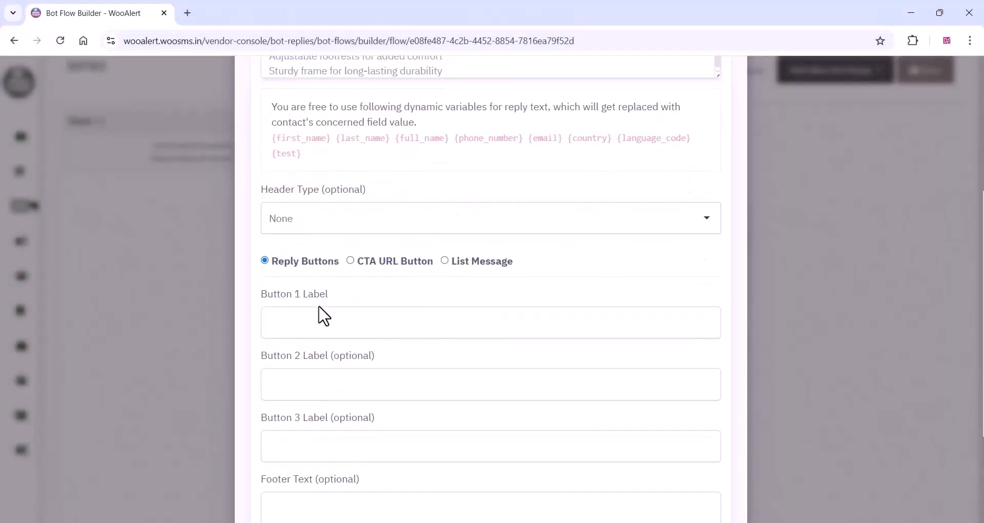
Label the Details reply's first reply button "Buy Now" and submit the reply.
{"action": "left_click", "coordinate": [293, 195]}
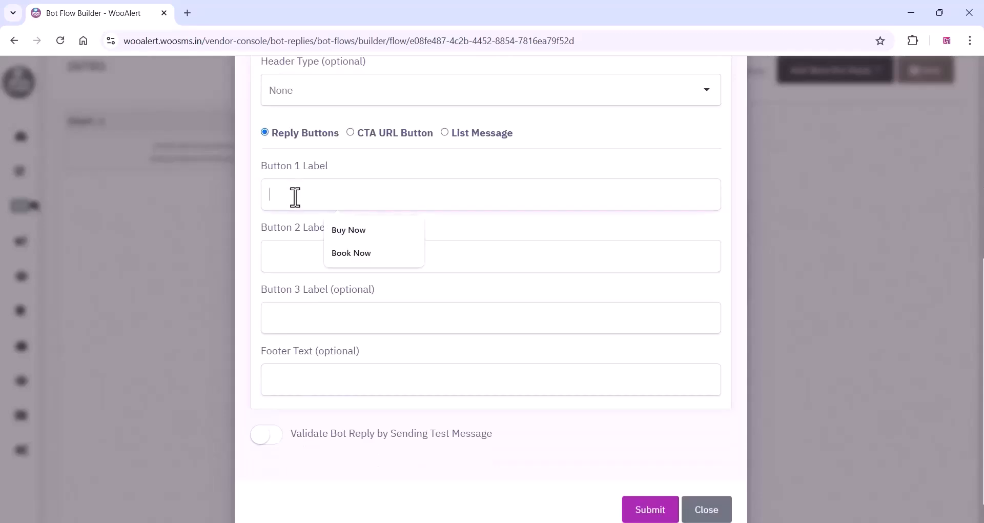
{"action": "left_click", "coordinate": [358, 228]}
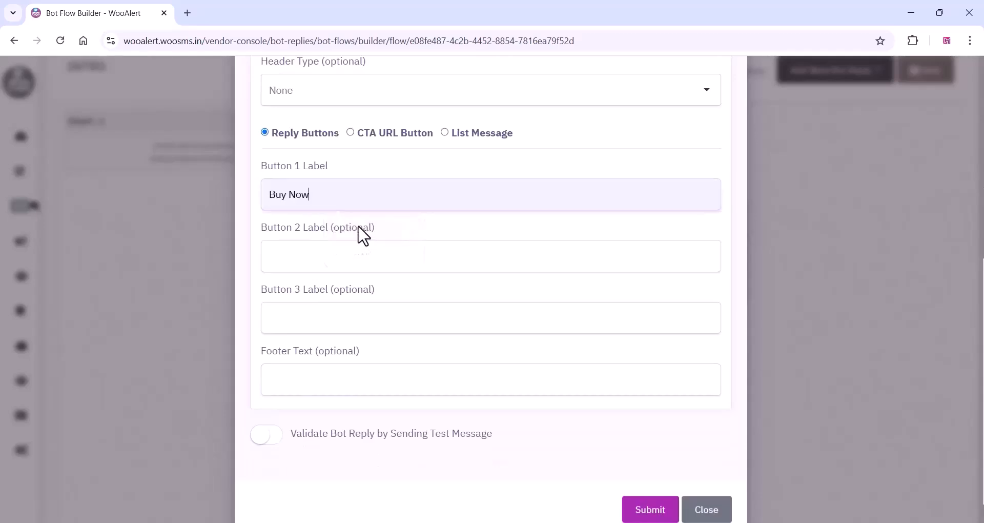
{"action": "left_click", "coordinate": [649, 509]}
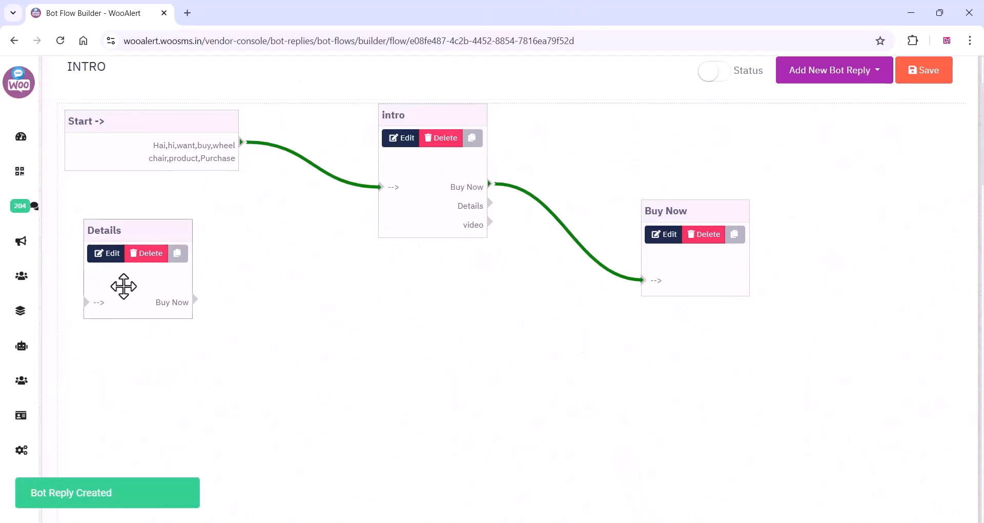
Rearrange the flow with Buy Now at the far right, Details below and between intro and Buy Now, and intro slightly lower.
{"action": "left_click_drag", "start_coordinate": [134, 279], "coordinate": [553, 362]}
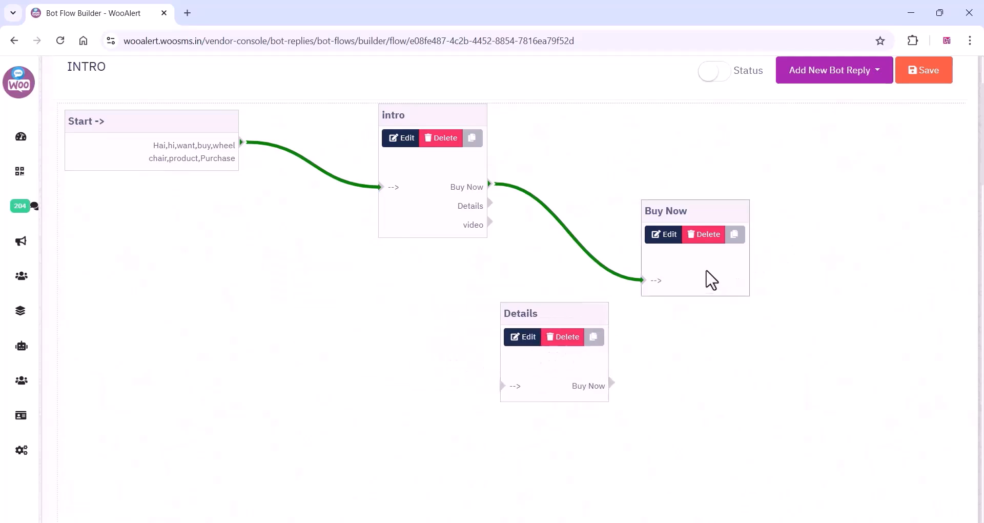
{"action": "left_click_drag", "start_coordinate": [729, 238], "coordinate": [861, 210]}
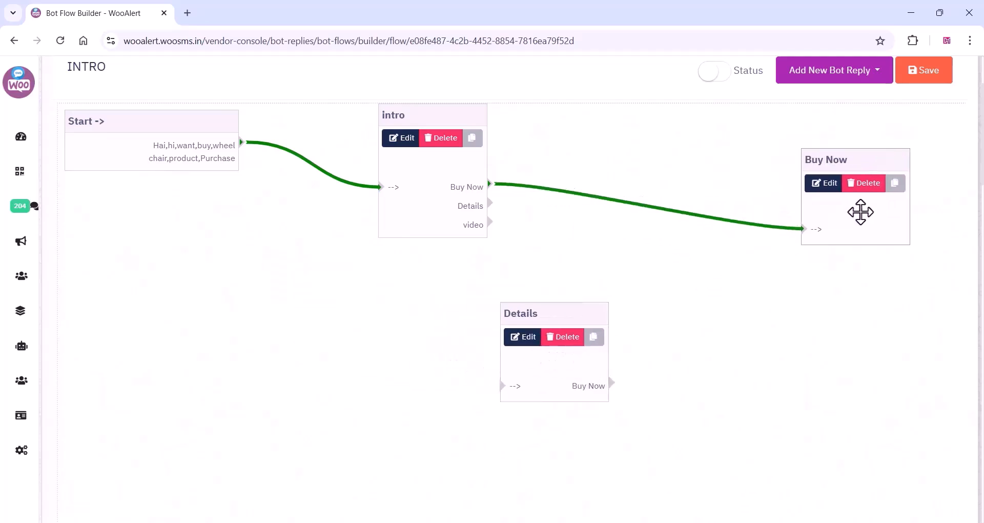
{"action": "left_click_drag", "start_coordinate": [533, 366], "coordinate": [611, 341]}
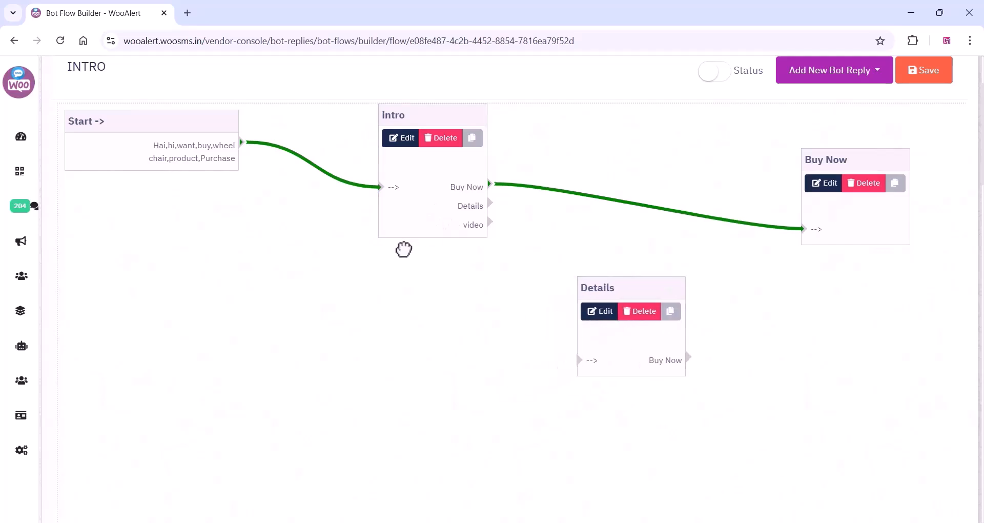
{"action": "left_click_drag", "start_coordinate": [437, 167], "coordinate": [413, 225]}
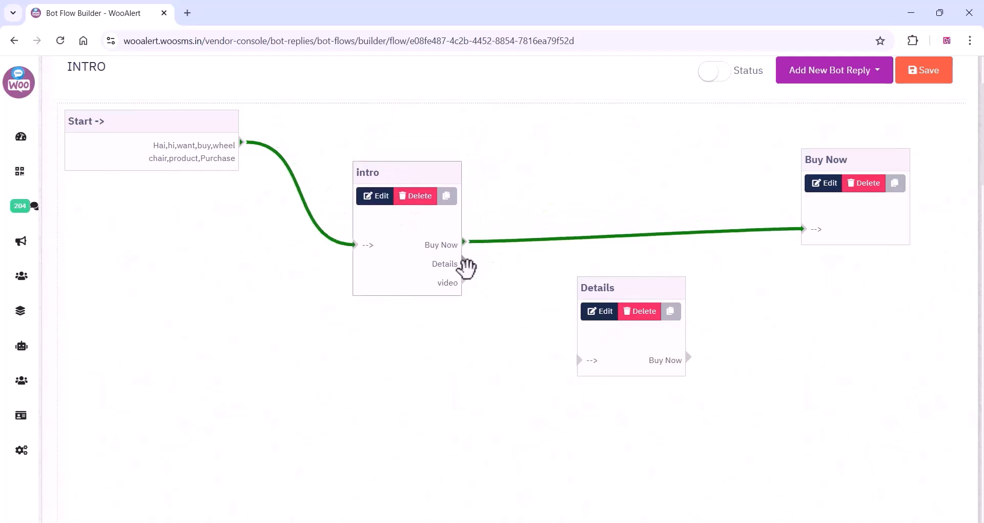
Connect intro's Details output to the Details reply, and the Details reply's Buy Now output to the Buy Now reply.
{"action": "left_click_drag", "start_coordinate": [464, 262], "coordinate": [579, 360]}
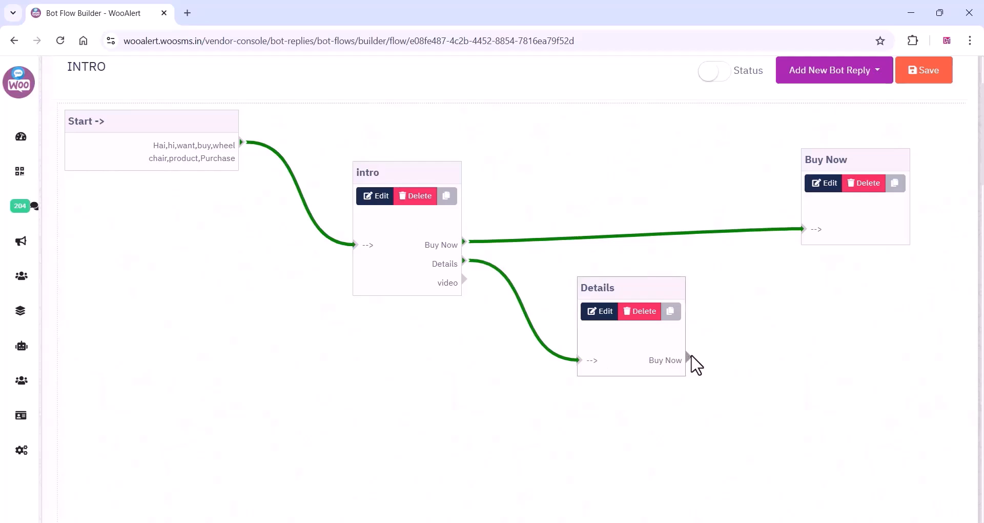
{"action": "left_click_drag", "start_coordinate": [688, 357], "coordinate": [803, 230]}
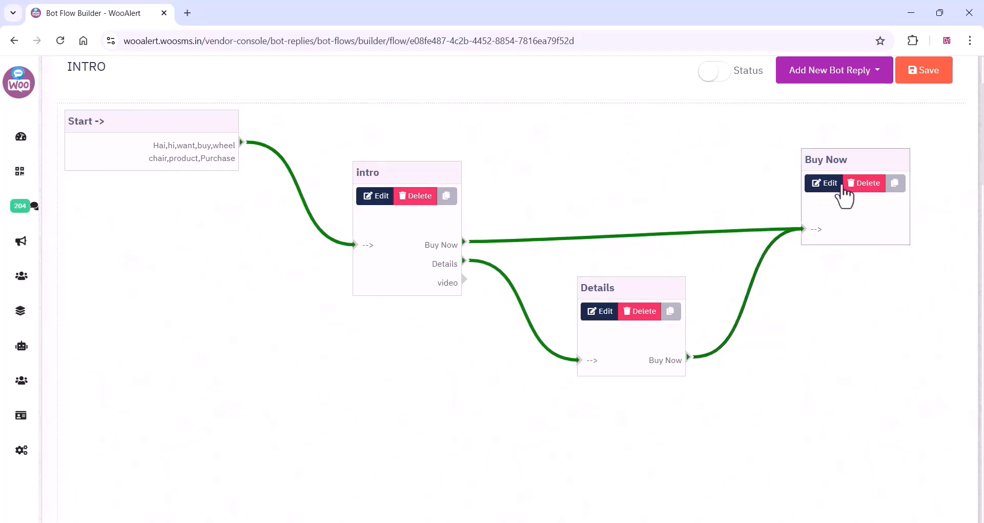
{"action": "left_click", "coordinate": [464, 280]}
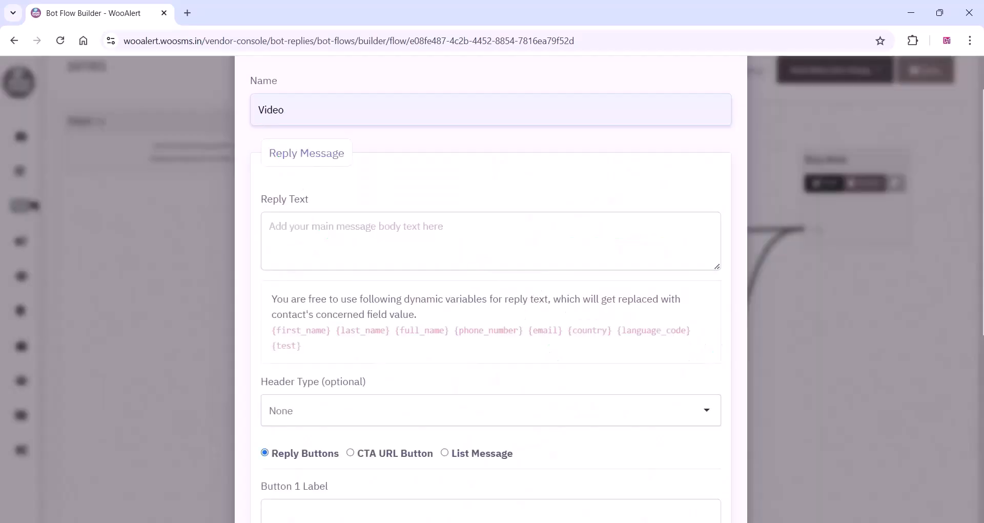
In the new Video reply, paste the copied Premium Wheelchair description as reply text and set the header type to Video.
{"action": "left_click", "coordinate": [490, 240]}
{"action": "type", "text": "Our Premium Wheelchair is here to provide exactly that! With ergonomic design, durable materials, and smooth maneuverability, this wheelchair is perfect for daily use and ensures maximum comfort."}
{"action": "left_click", "coordinate": [308, 410]}
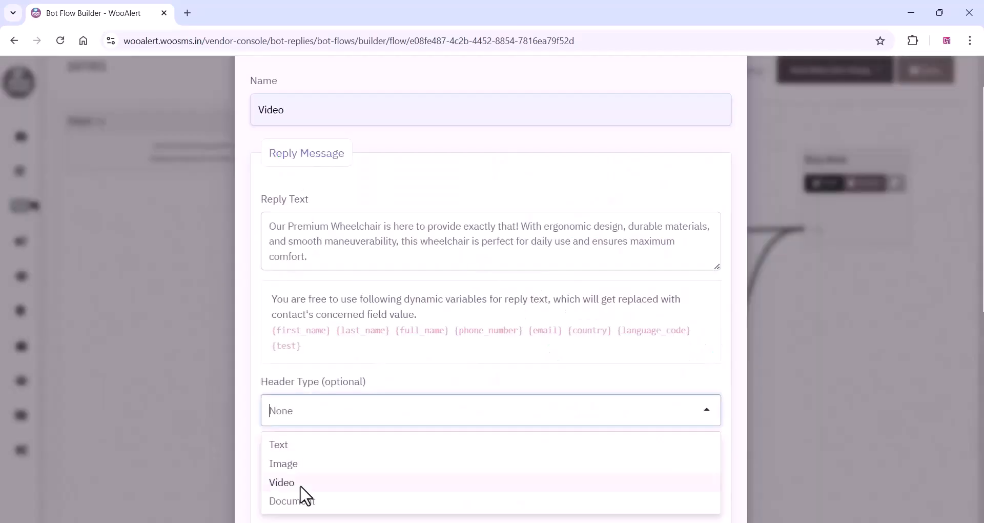
{"action": "left_click", "coordinate": [302, 484]}
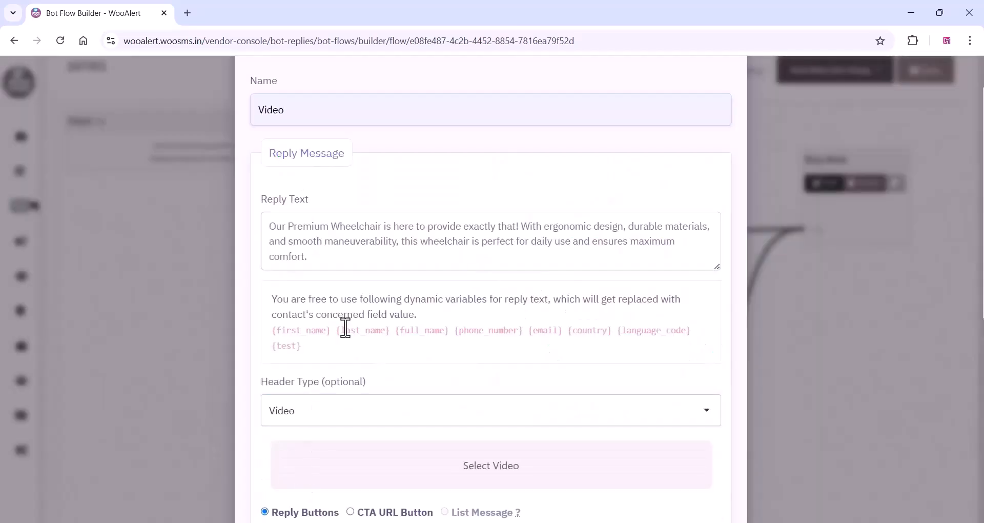
Upload the "wheel" video file as the Video reply's header.
{"action": "scroll", "coordinate": [455, 341], "scroll_direction": "down", "scroll_amount": 4}
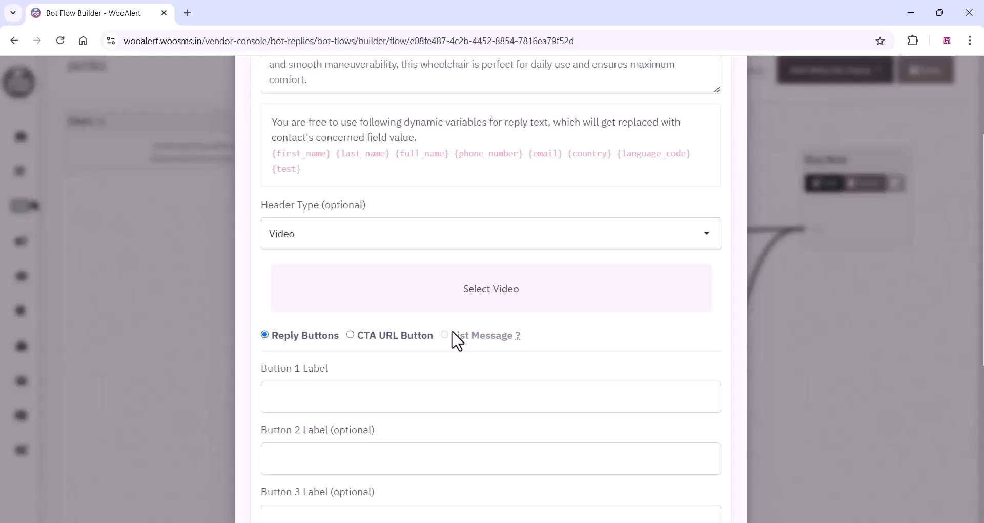
{"action": "left_click", "coordinate": [474, 281]}
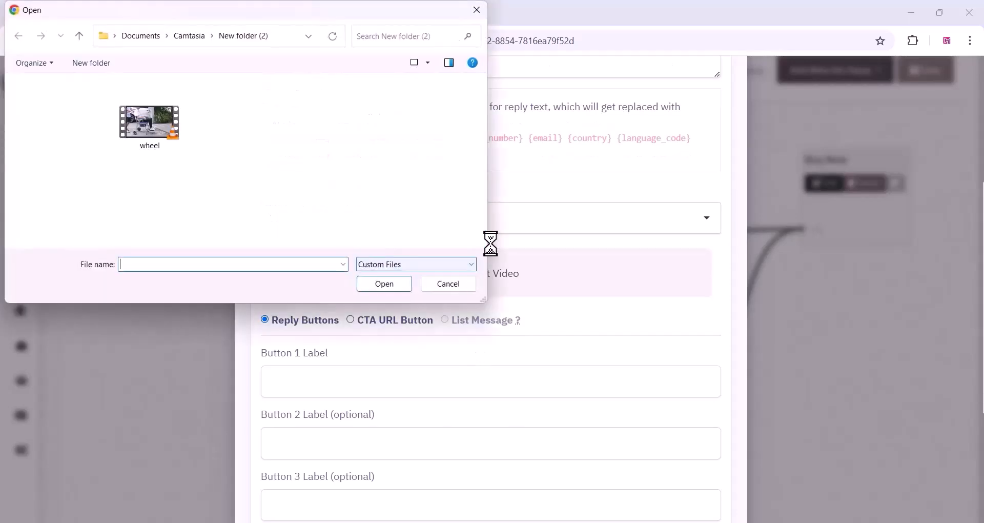
{"action": "left_click", "coordinate": [153, 123]}
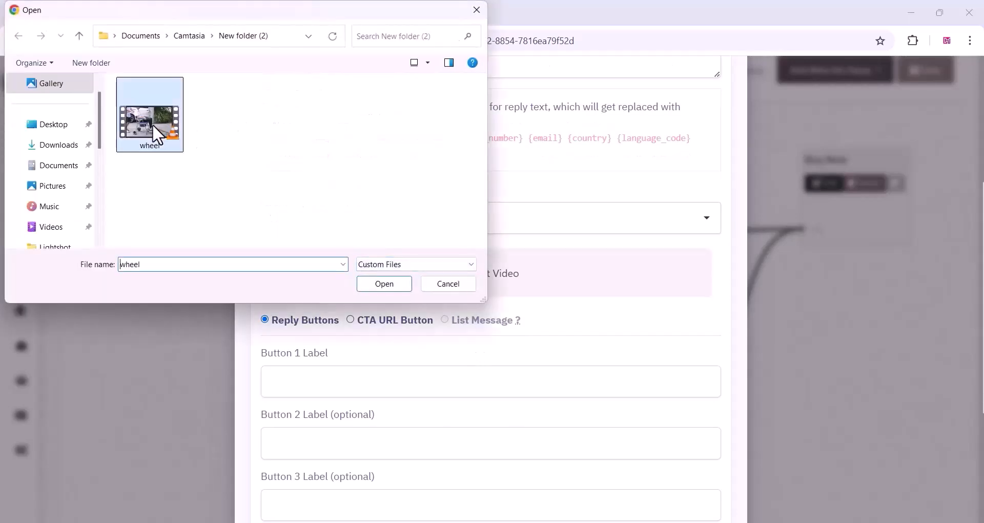
{"action": "left_click", "coordinate": [385, 284]}
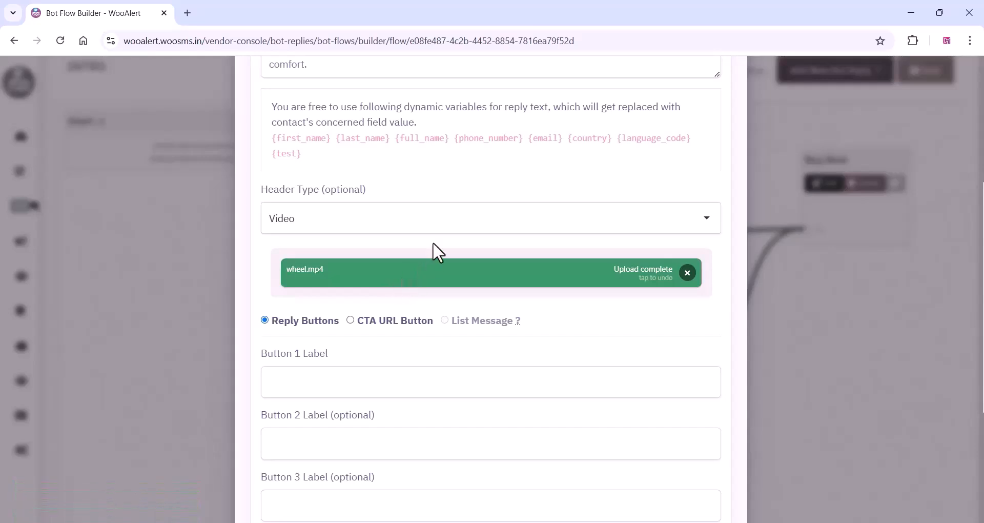
Label the Video reply's first reply button "Buy Now".
{"action": "scroll", "coordinate": [338, 348], "scroll_direction": "down", "scroll_amount": 3}
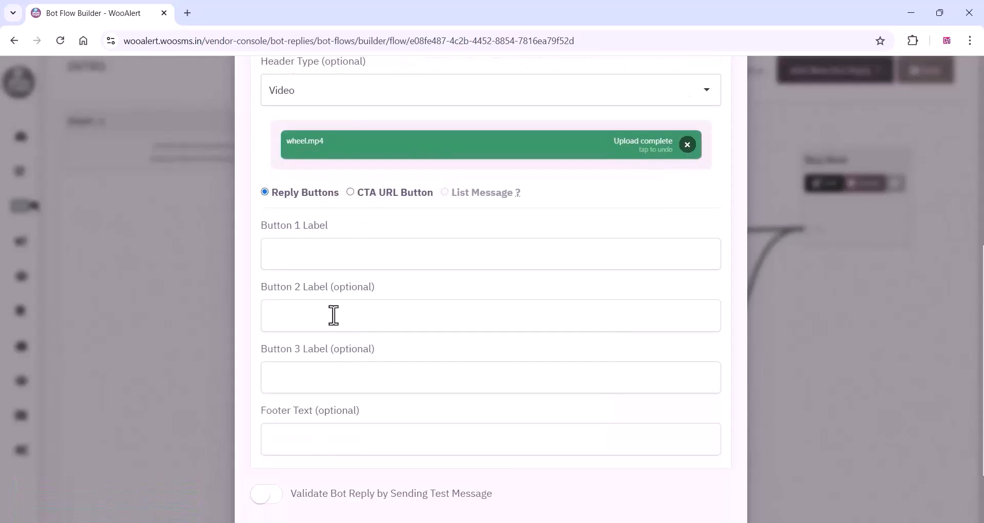
{"action": "left_click", "coordinate": [307, 247]}
{"action": "left_click", "coordinate": [367, 293]}
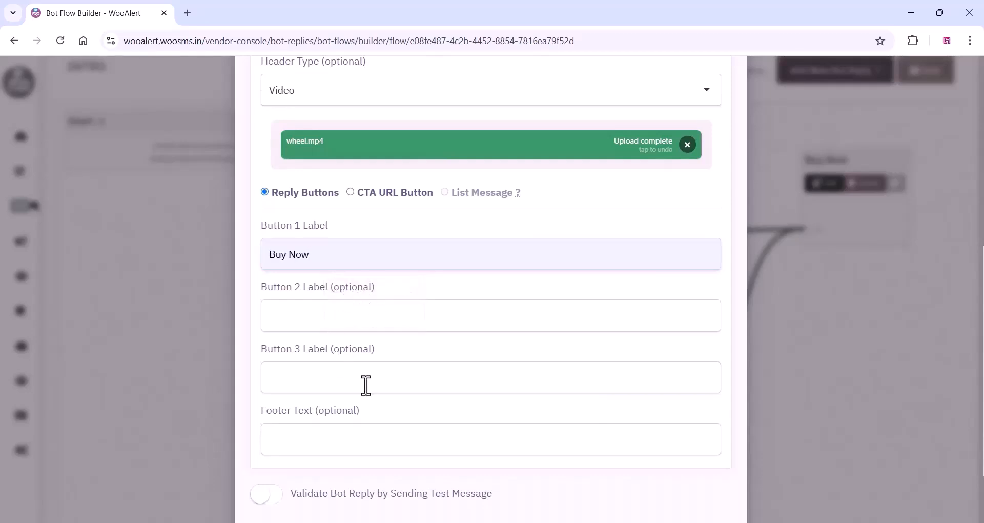
{"action": "scroll", "coordinate": [365, 387], "scroll_direction": "down", "scroll_amount": 2}
{"action": "scroll", "coordinate": [365, 391], "scroll_direction": "up", "scroll_amount": 3}
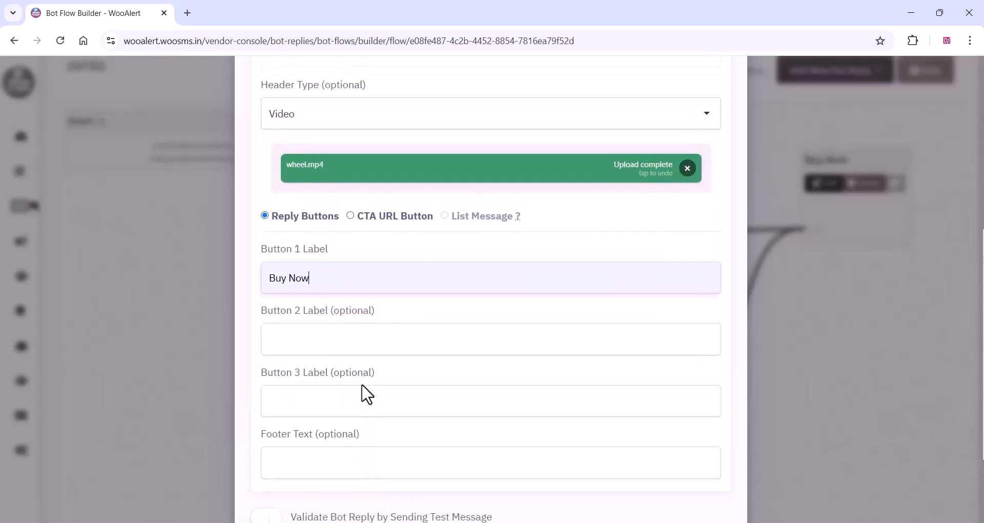
{"action": "scroll", "coordinate": [367, 394], "scroll_direction": "down", "scroll_amount": 2}
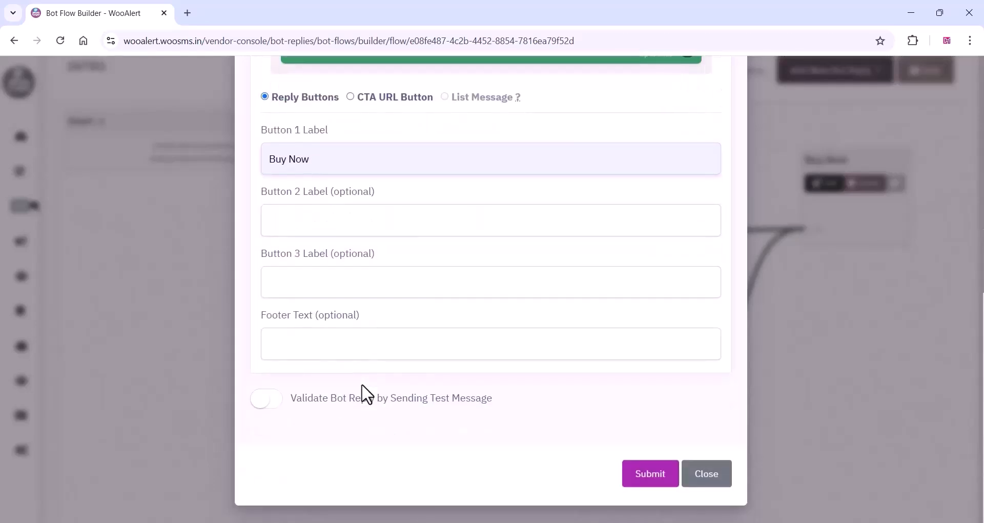
Submit the new Video reply and place its block below the Details reply on the flow canvas.
{"action": "left_click", "coordinate": [658, 478]}
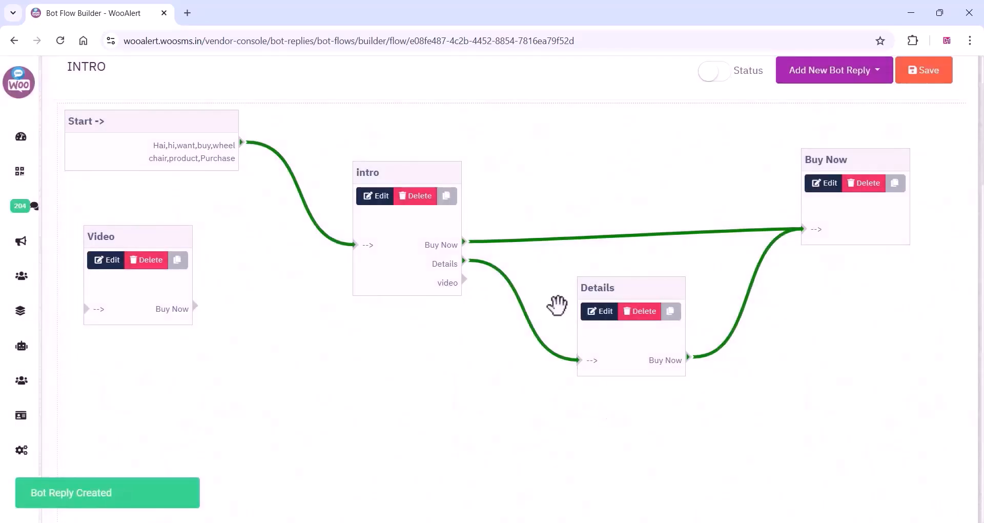
{"action": "left_click_drag", "start_coordinate": [129, 281], "coordinate": [638, 462]}
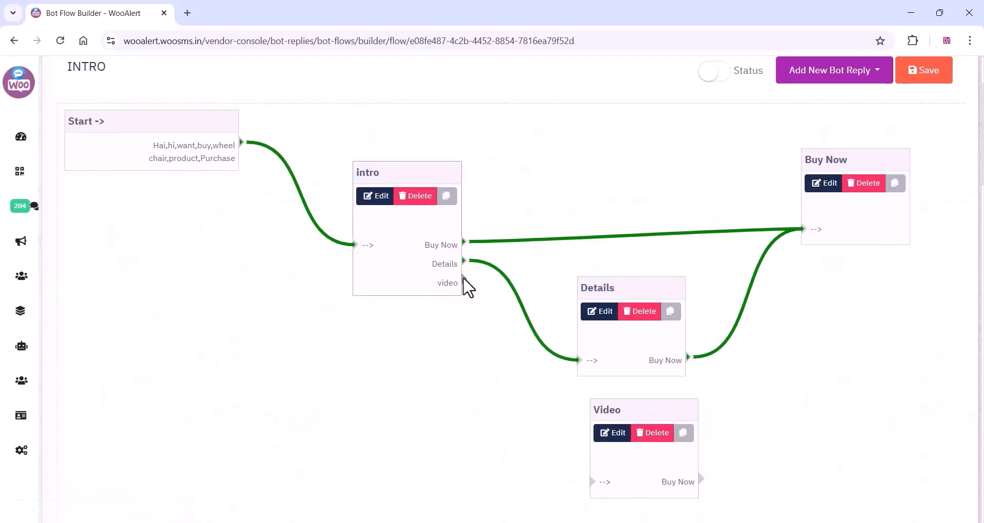
Connect intro's video output to the Video reply and the Video reply's Buy Now output to the Buy Now reply, saving the flow.
{"action": "left_click_drag", "start_coordinate": [465, 280], "coordinate": [595, 483]}
{"action": "left_click_drag", "start_coordinate": [702, 479], "coordinate": [802, 232]}
{"action": "left_click", "coordinate": [802, 232]}
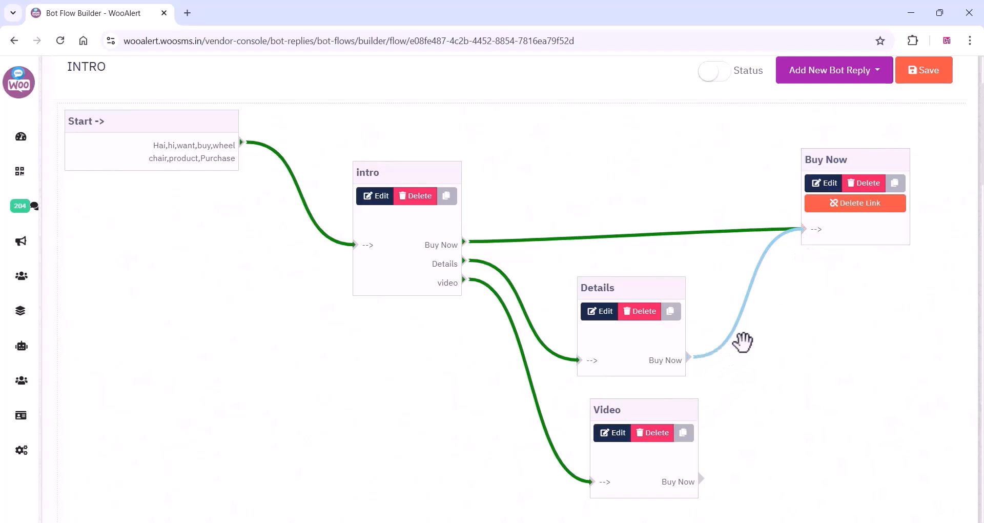
{"action": "left_click", "coordinate": [728, 473]}
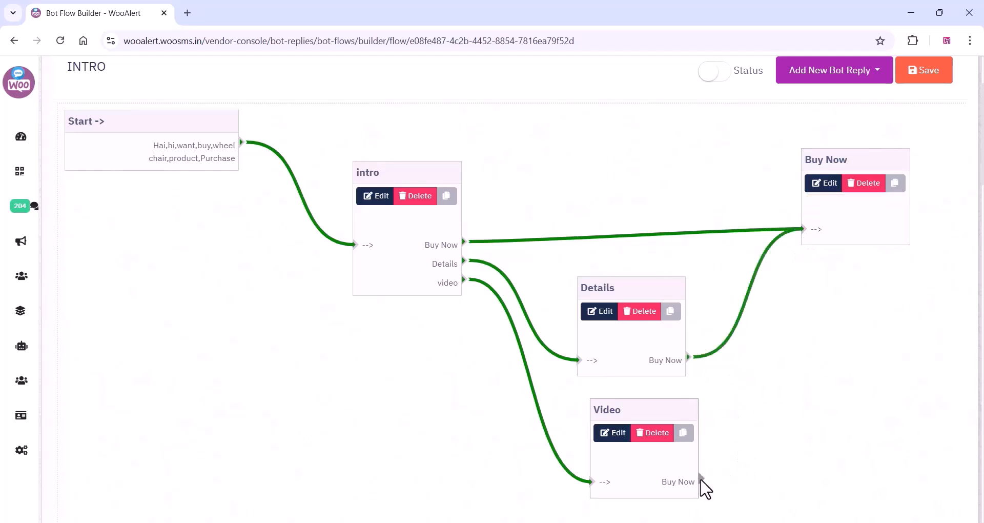
{"action": "left_click_drag", "start_coordinate": [703, 478], "coordinate": [801, 233]}
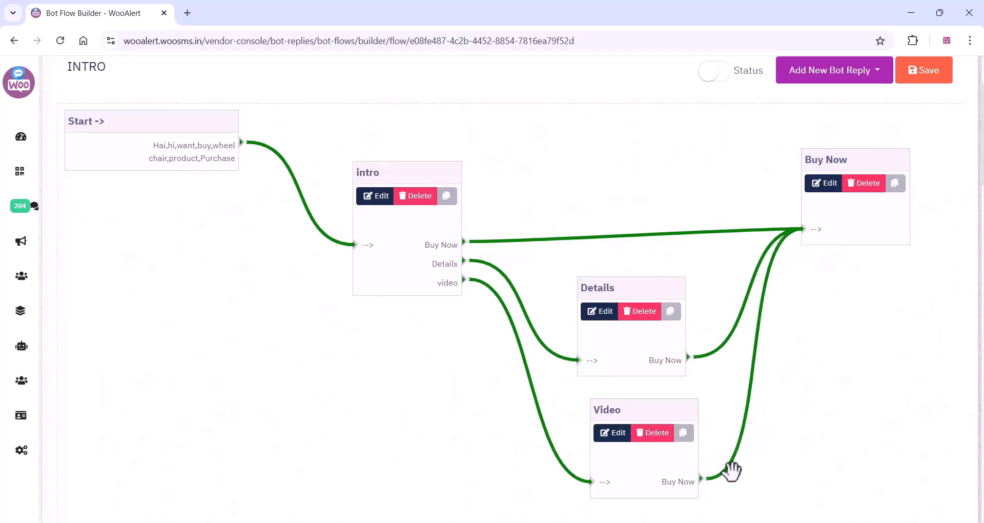
{"action": "left_click", "coordinate": [920, 77]}
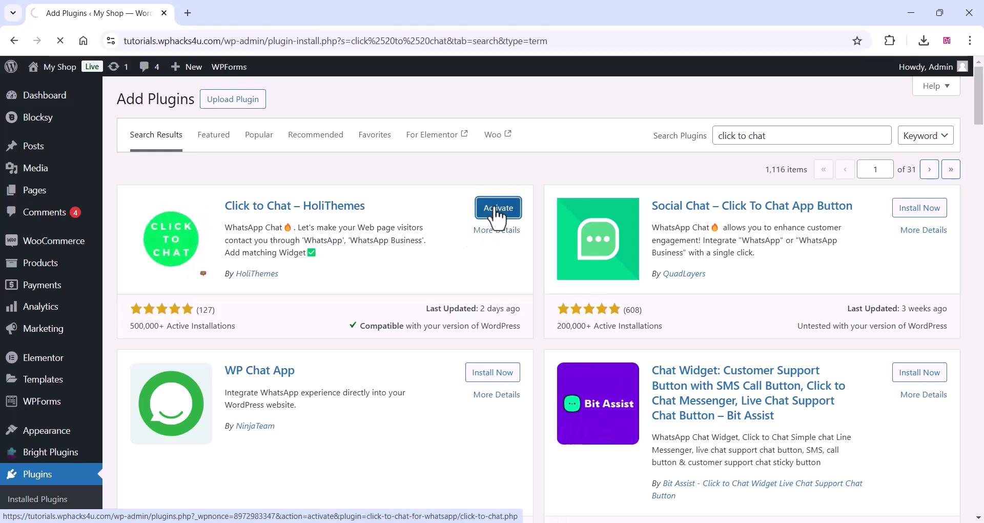
In the WordPress admin, activate the Click to Chat plugin by HoliThemes and open its settings.
{"action": "left_click", "coordinate": [494, 208]}
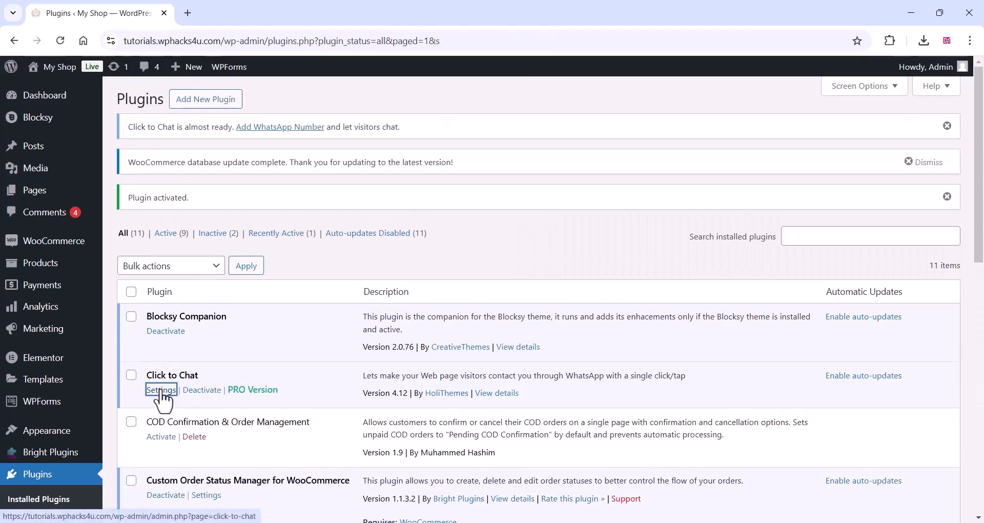
{"action": "left_click", "coordinate": [162, 391]}
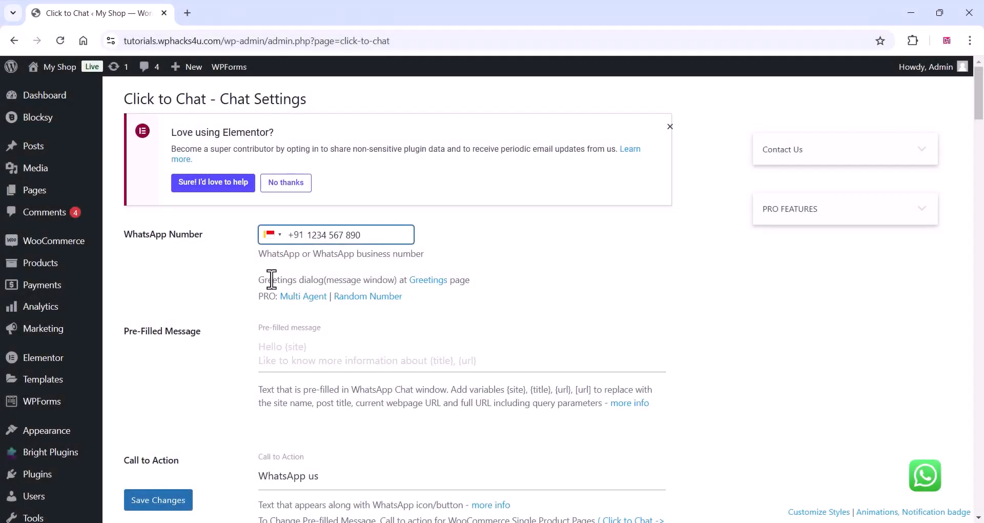
Review the Click to Chat pre-filled message, call to action, style, position and URL structure settings.
{"action": "scroll", "coordinate": [291, 334], "scroll_direction": "down", "scroll_amount": 3}
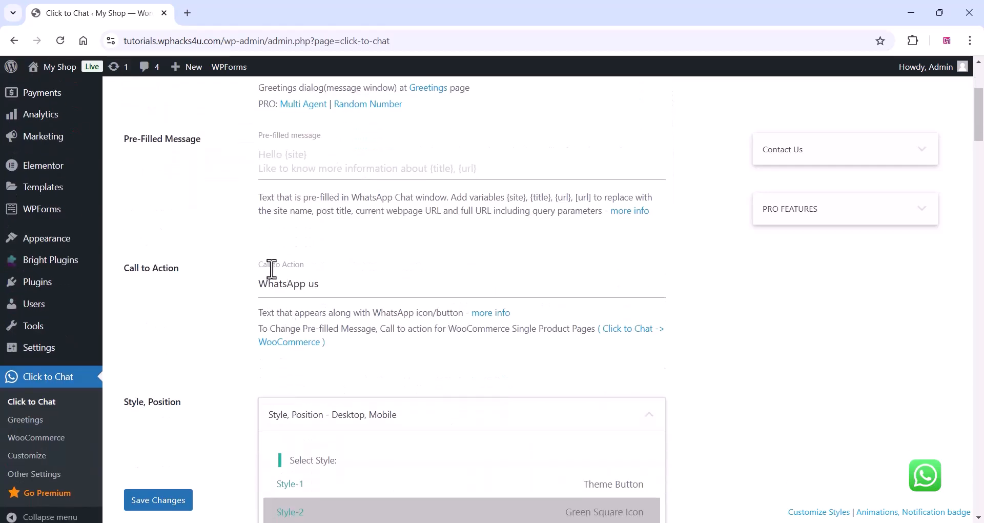
{"action": "left_click", "coordinate": [291, 283]}
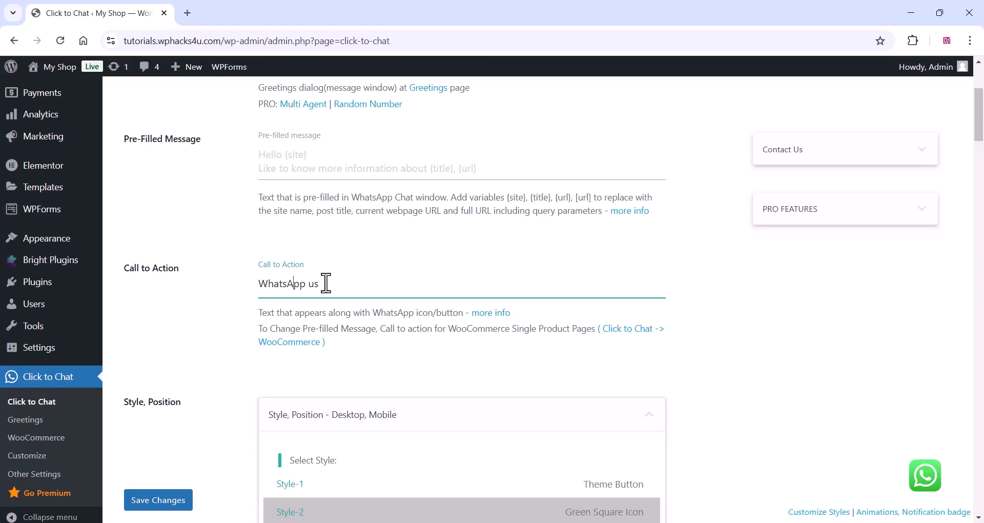
{"action": "scroll", "coordinate": [327, 283], "scroll_direction": "down", "scroll_amount": 3}
{"action": "scroll", "coordinate": [323, 287], "scroll_direction": "down", "scroll_amount": 3}
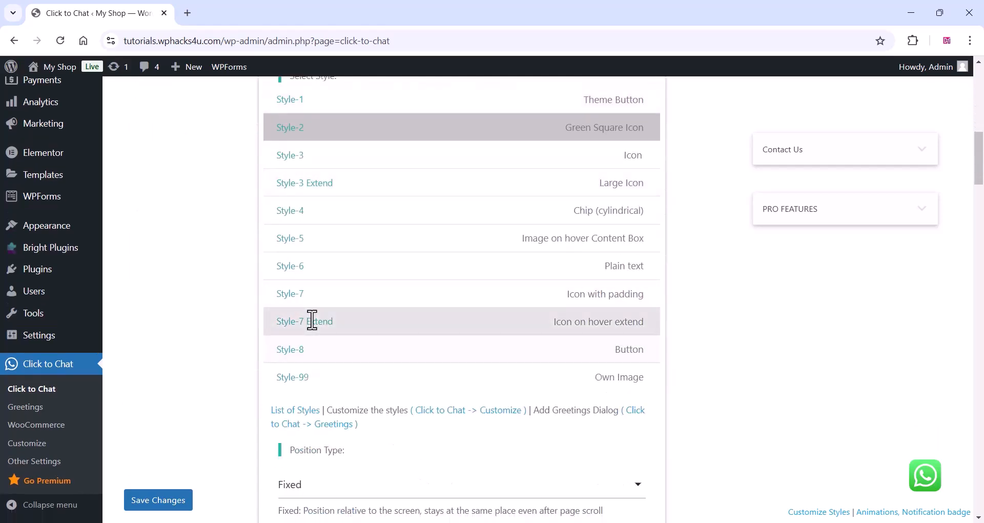
{"action": "scroll", "coordinate": [310, 321], "scroll_direction": "down", "scroll_amount": 3}
{"action": "scroll", "coordinate": [297, 386], "scroll_direction": "down", "scroll_amount": 7}
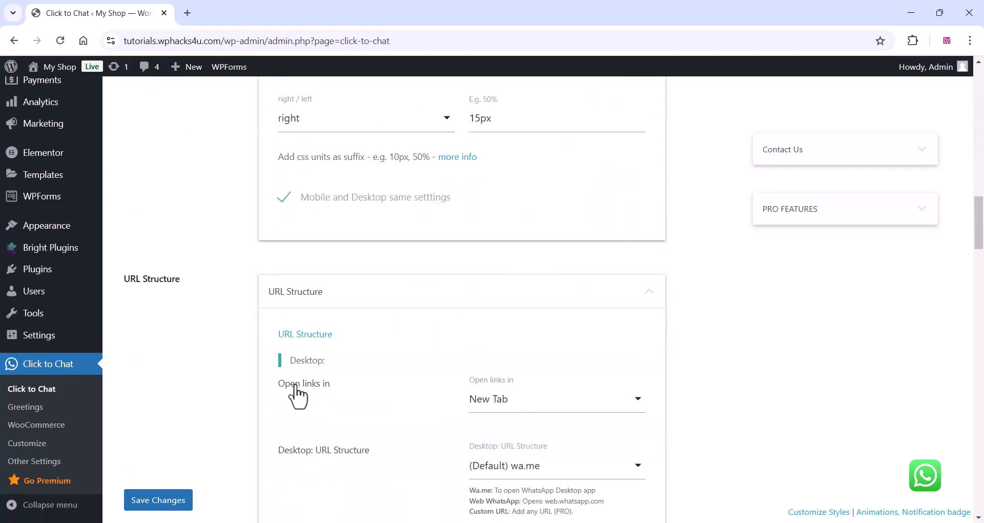
{"action": "scroll", "coordinate": [360, 369], "scroll_direction": "down", "scroll_amount": 3}
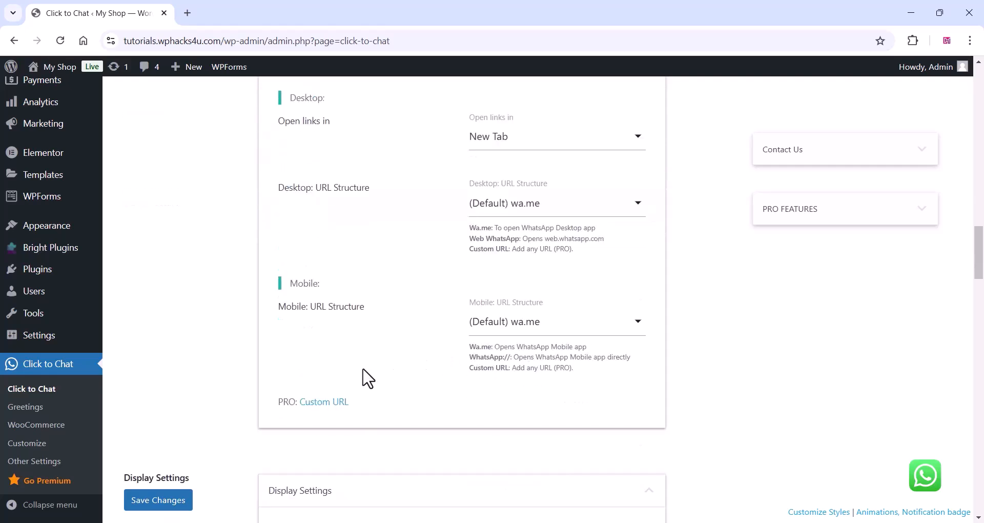
In the display settings, hide the WhatsApp chat button on the WooCommerce Checkout page and save the changes.
{"action": "scroll", "coordinate": [366, 379], "scroll_direction": "down", "scroll_amount": 10}
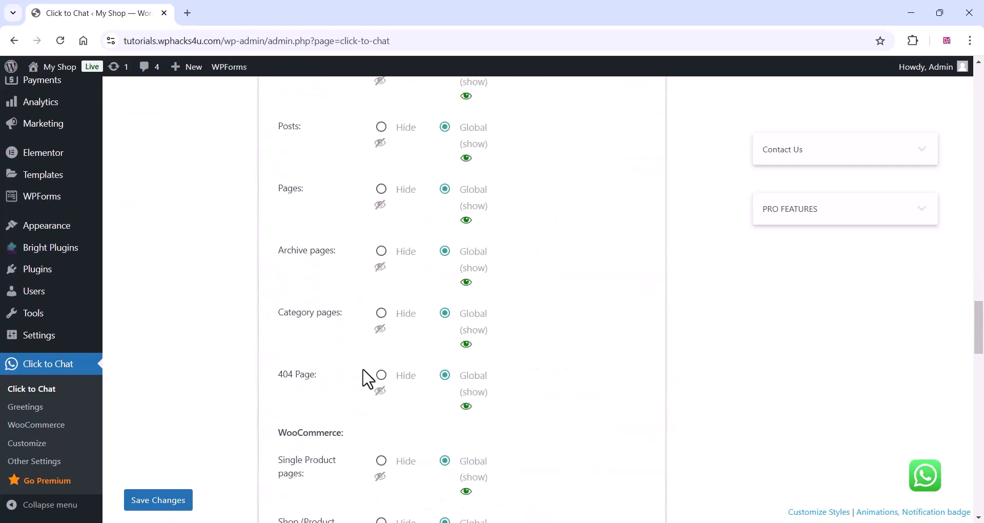
{"action": "scroll", "coordinate": [367, 378], "scroll_direction": "down", "scroll_amount": 1}
{"action": "scroll", "coordinate": [354, 385], "scroll_direction": "down", "scroll_amount": 3}
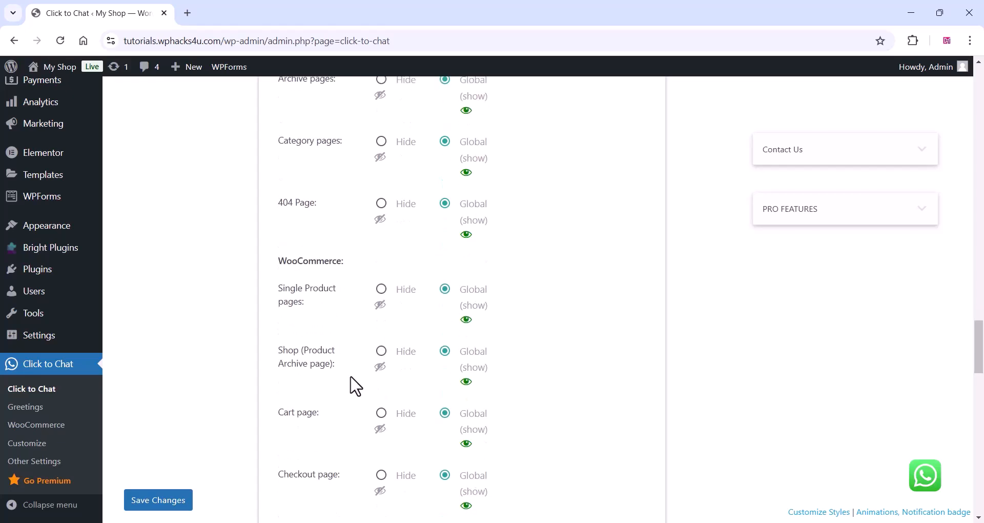
{"action": "scroll", "coordinate": [356, 383], "scroll_direction": "down", "scroll_amount": 3}
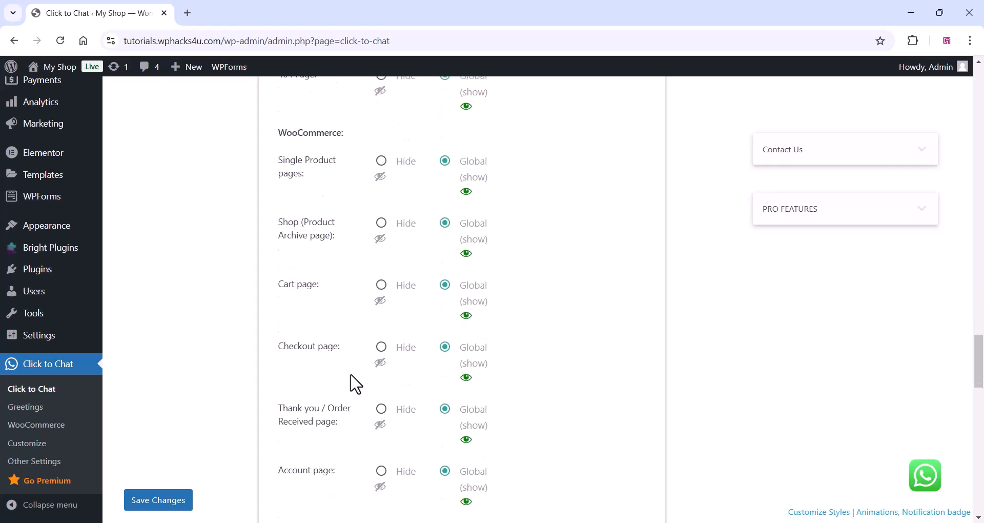
{"action": "left_click", "coordinate": [381, 347]}
{"action": "scroll", "coordinate": [364, 396], "scroll_direction": "down", "scroll_amount": 1}
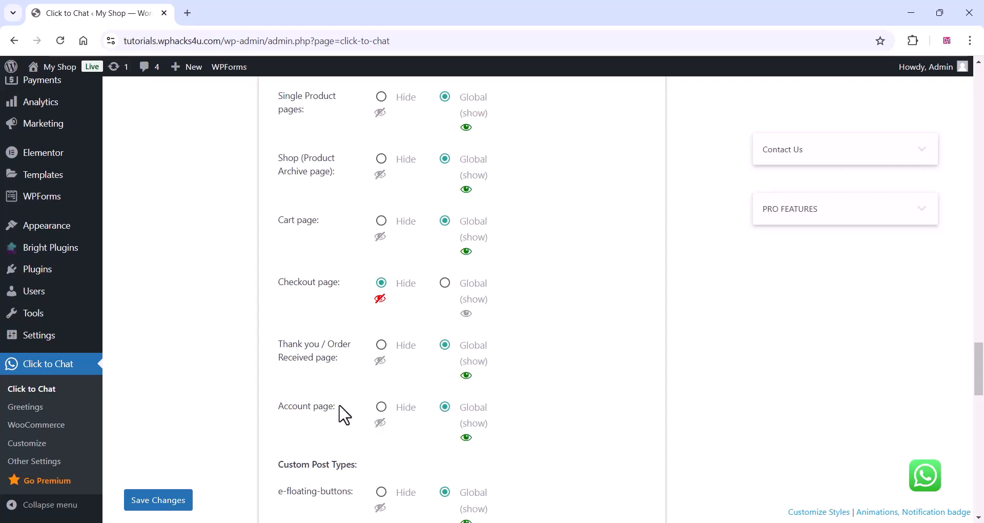
{"action": "scroll", "coordinate": [345, 415], "scroll_direction": "down", "scroll_amount": 3}
{"action": "scroll", "coordinate": [346, 404], "scroll_direction": "down", "scroll_amount": 1}
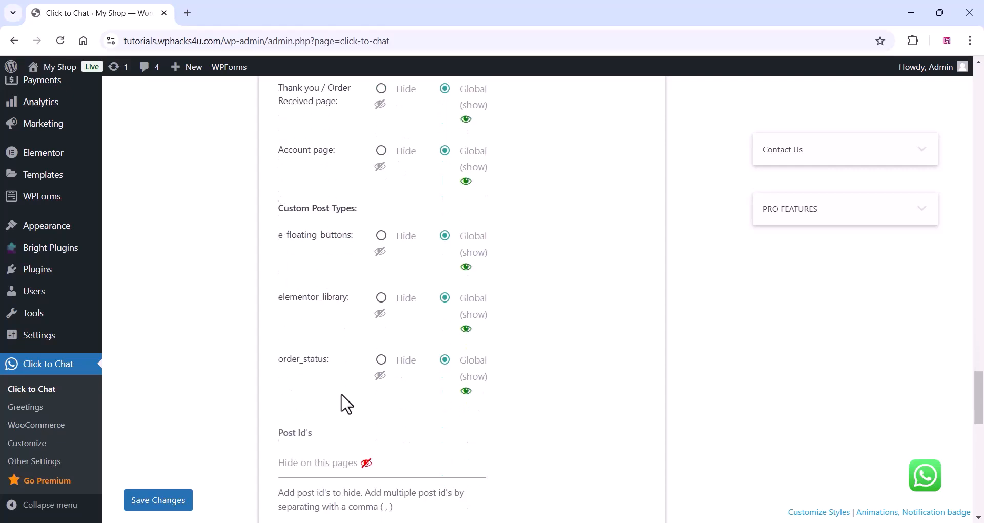
{"action": "scroll", "coordinate": [346, 404], "scroll_direction": "down", "scroll_amount": 1}
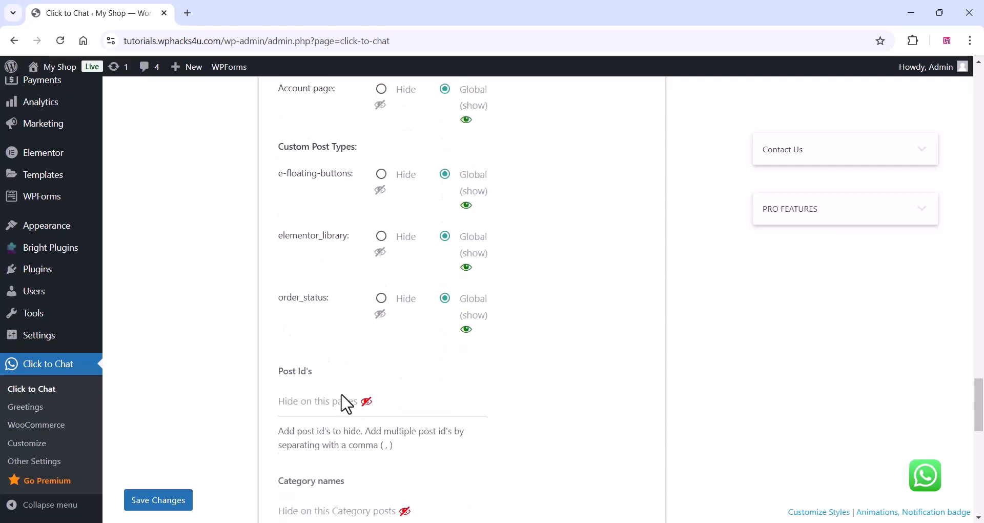
{"action": "left_click", "coordinate": [177, 506]}
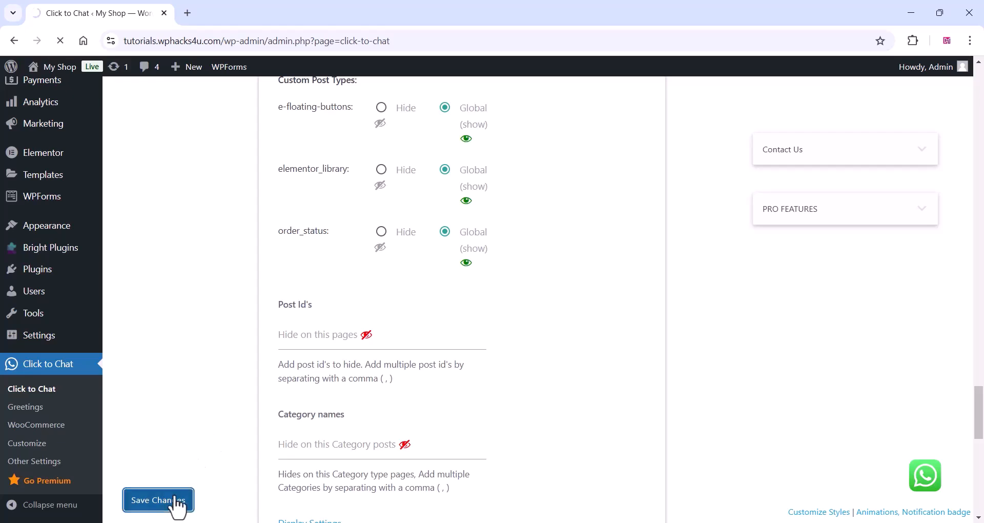